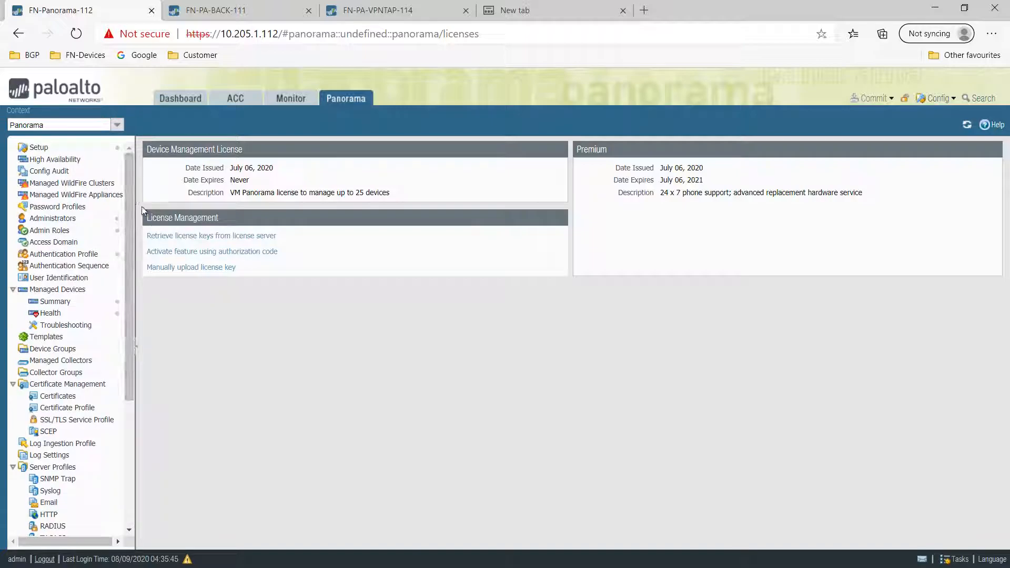
- After reviewing the device management and premium support licences, go to Panorama's Setup page
left_click(74, 149)
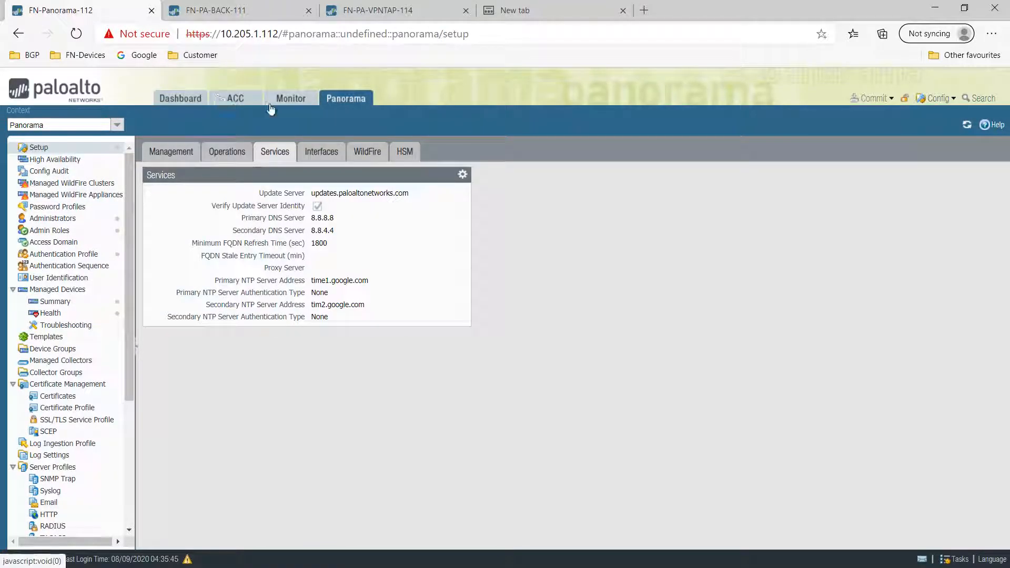
- Bring up the Import Device Configuration to Panorama dialog from Setup's Operations tab
left_click(179, 160)
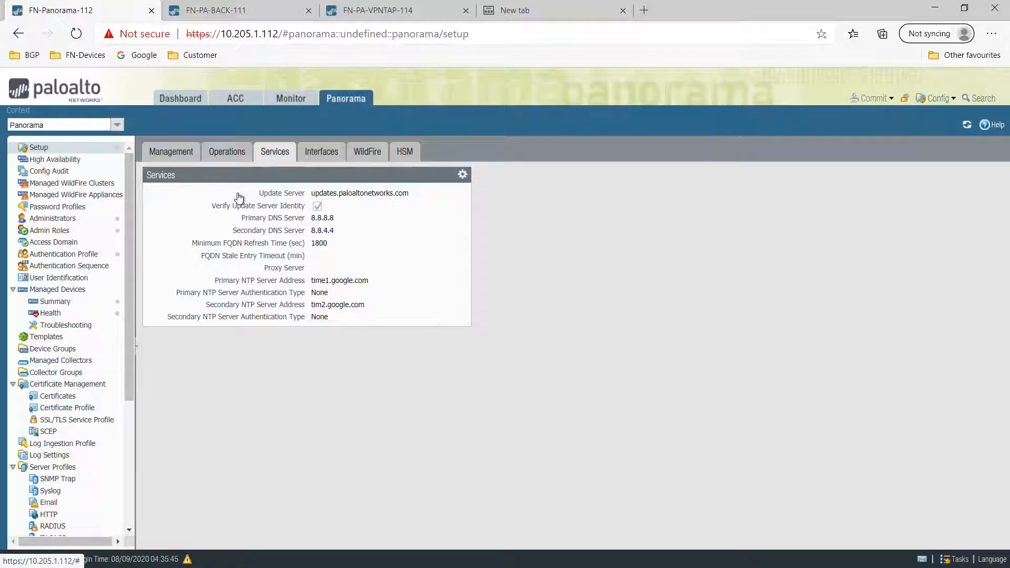
left_click(232, 154)
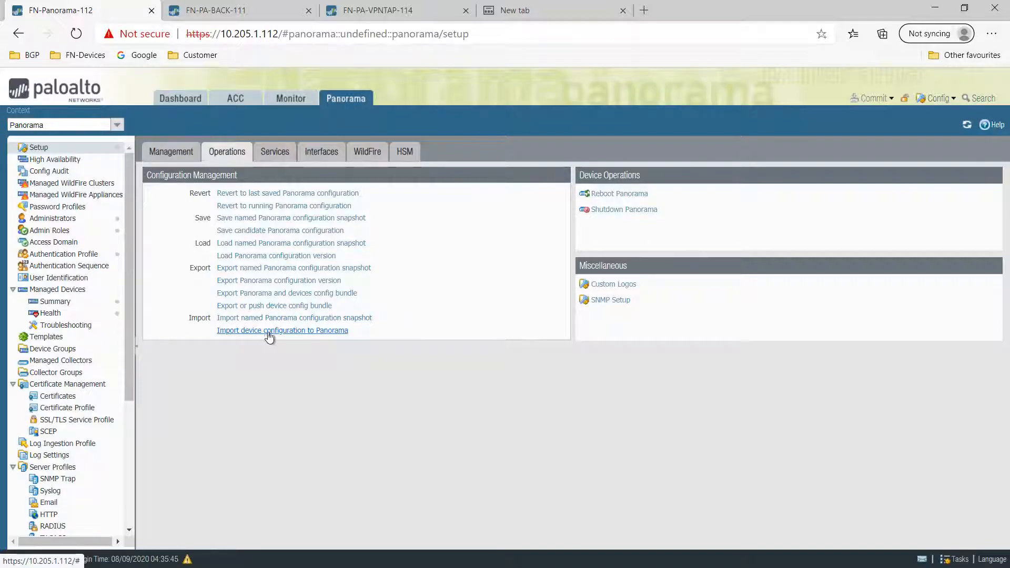
left_click(299, 331)
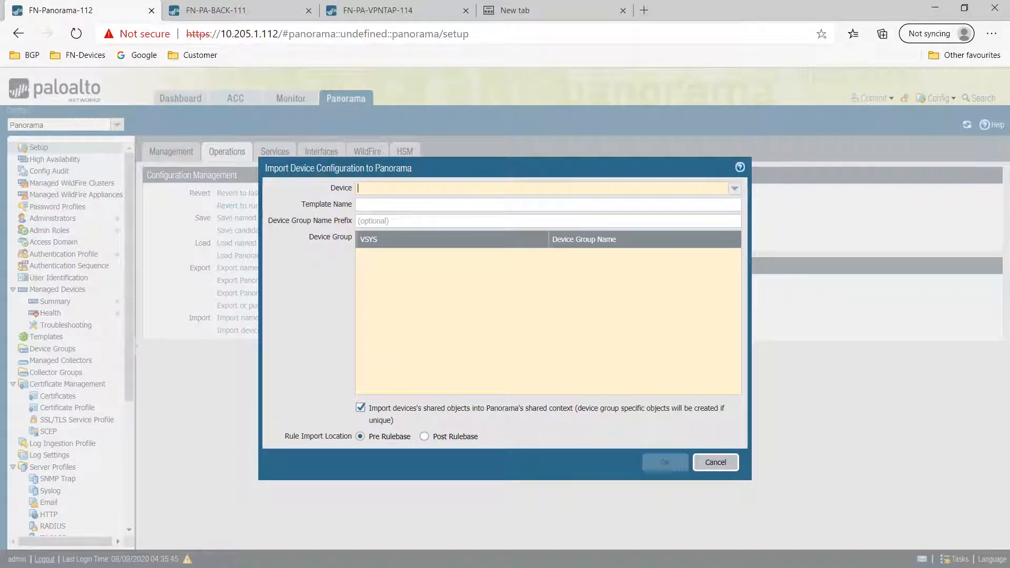
- In the Excel workbook, look over device names FN-Panorama-112, PN-PA-VWVLAN-113 and PN-PA-VPNTAP-114
key("alt+Tab")
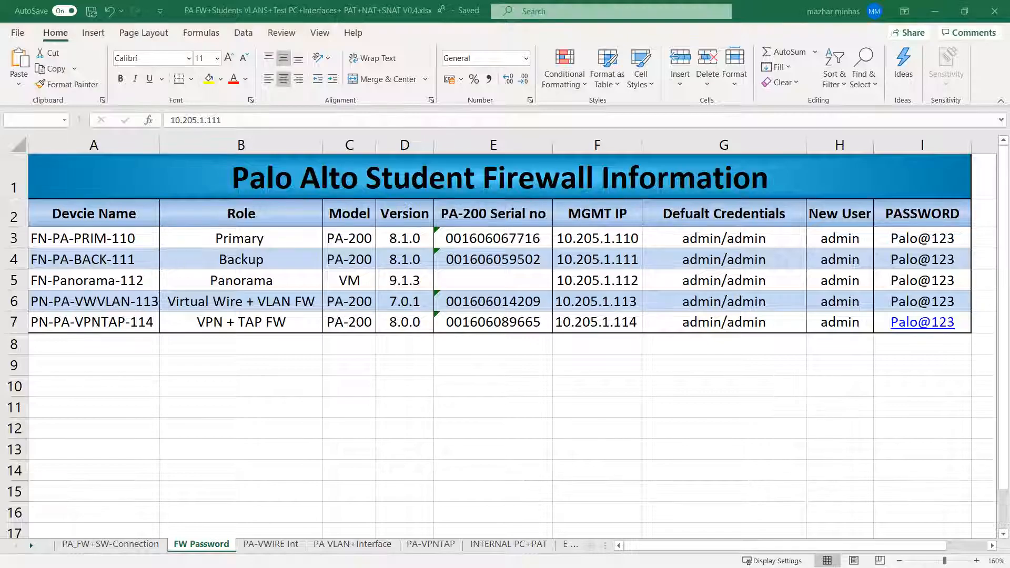
left_click(264, 322)
left_click(143, 285)
left_click(157, 304)
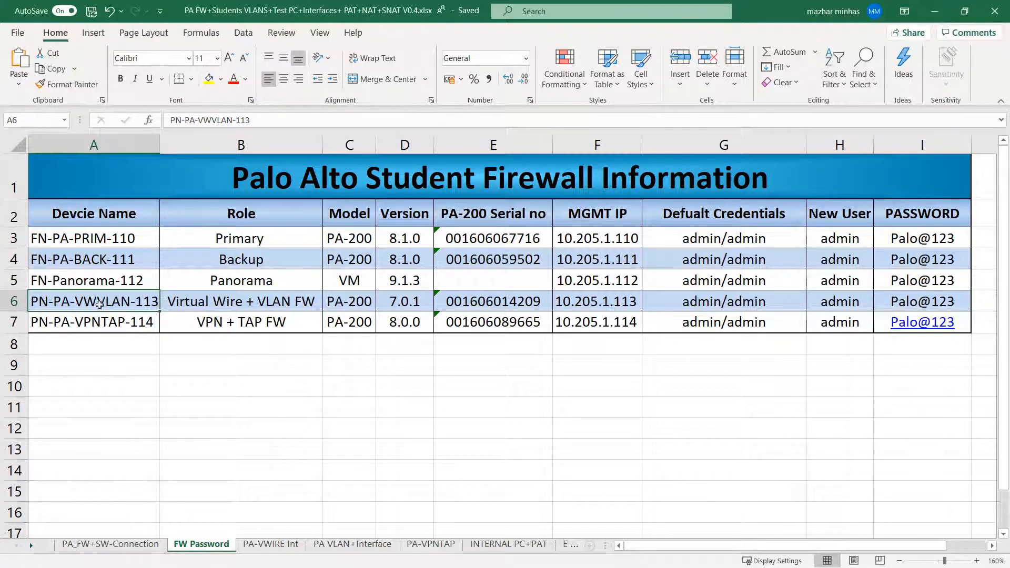
left_click(106, 319)
left_click(100, 307)
left_click(214, 301)
left_click(406, 302)
left_click(493, 302)
left_click(625, 307)
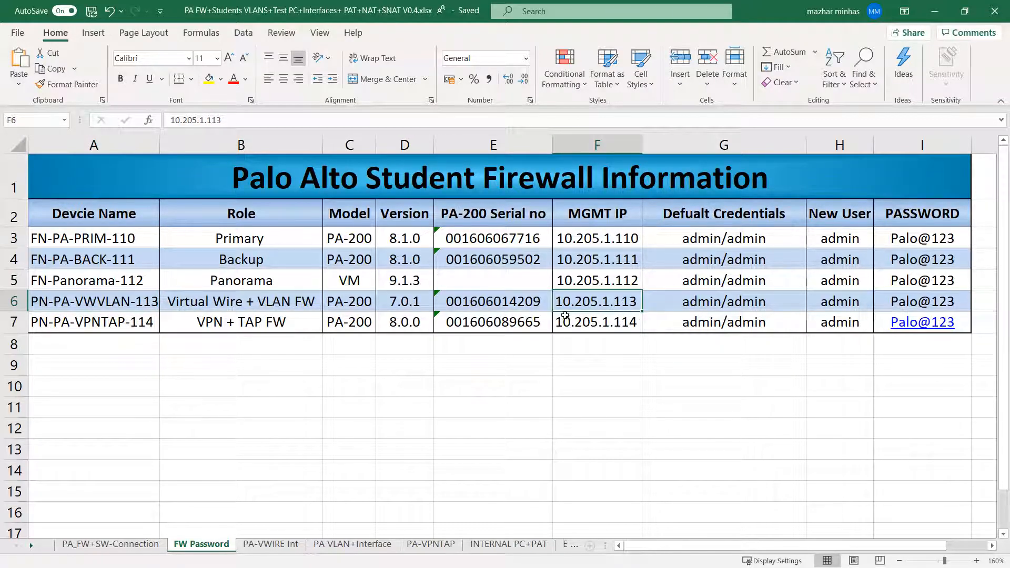
left_click(534, 308)
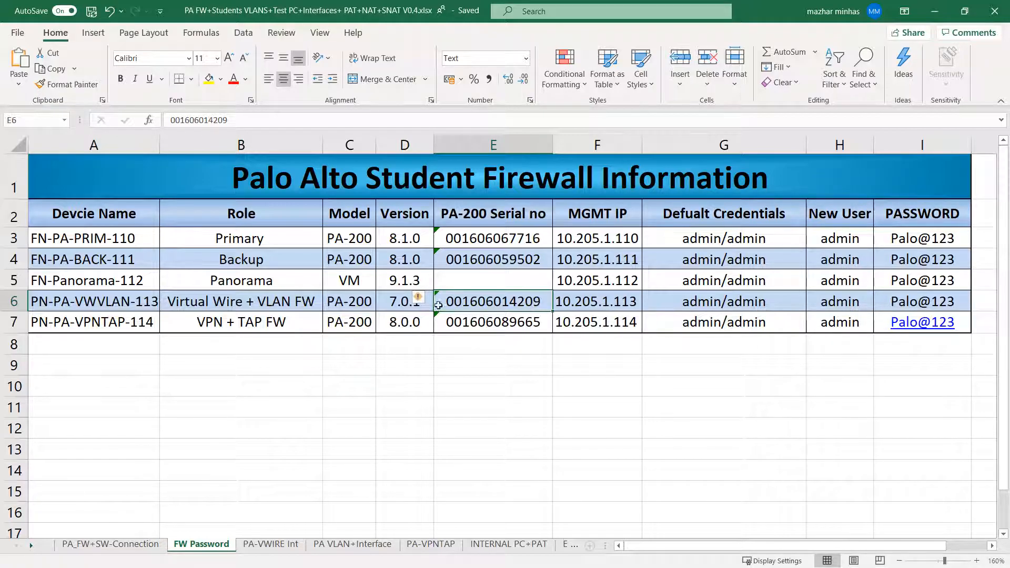
left_click(356, 301)
left_click(487, 309)
left_click(602, 303)
left_click(493, 306)
left_click(196, 302)
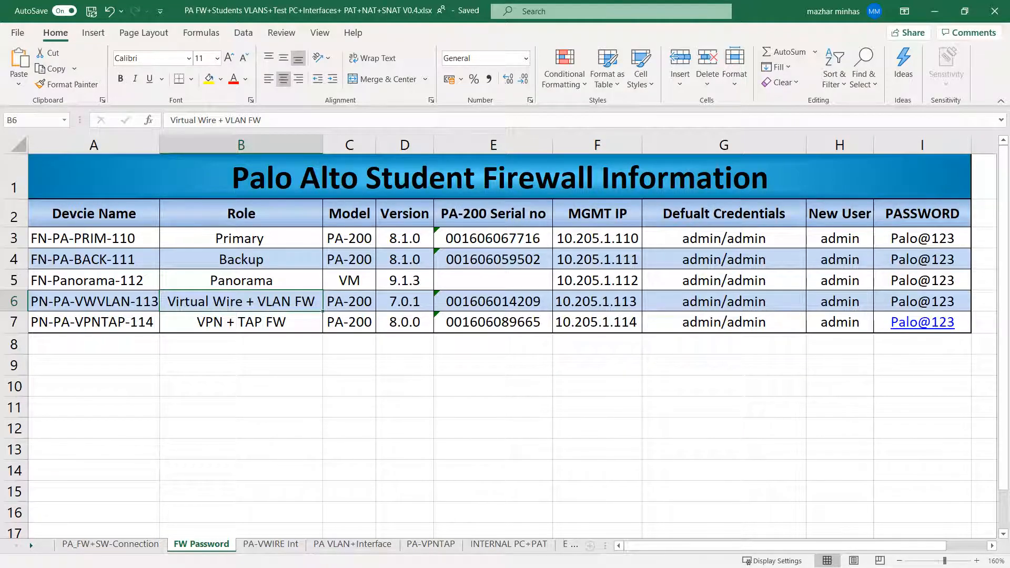
left_click(601, 304)
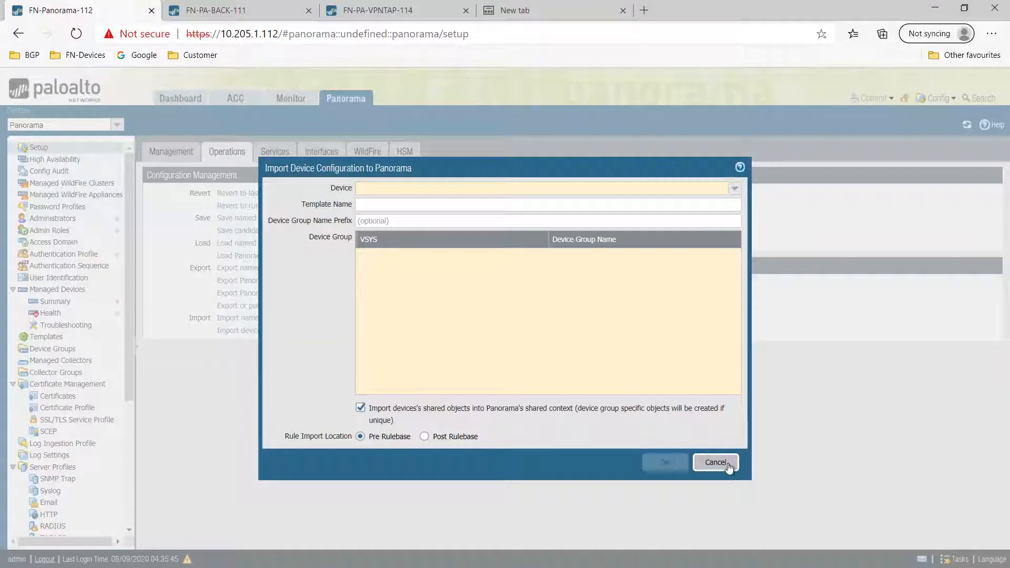
left_click(716, 461)
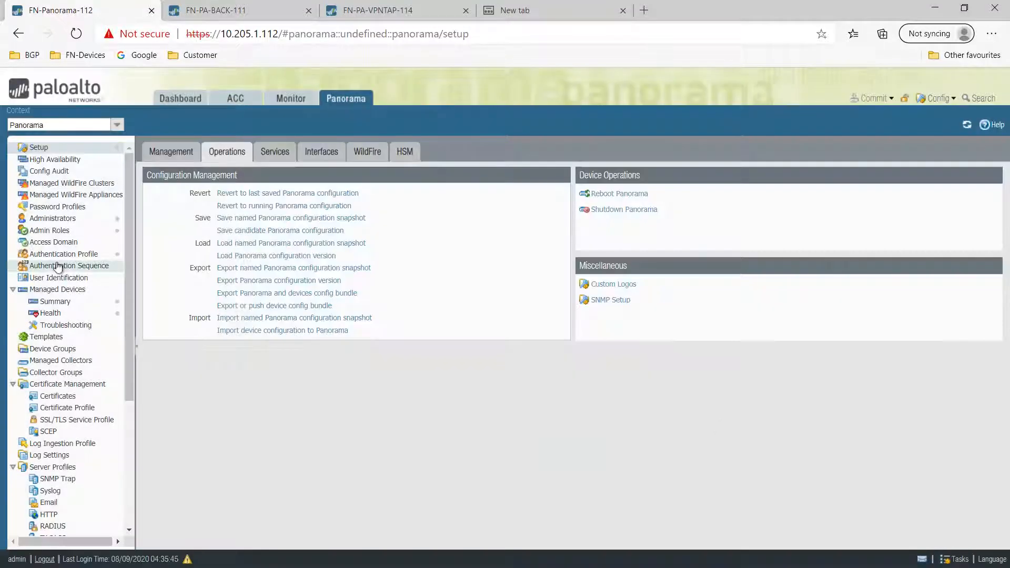
left_click(55, 303)
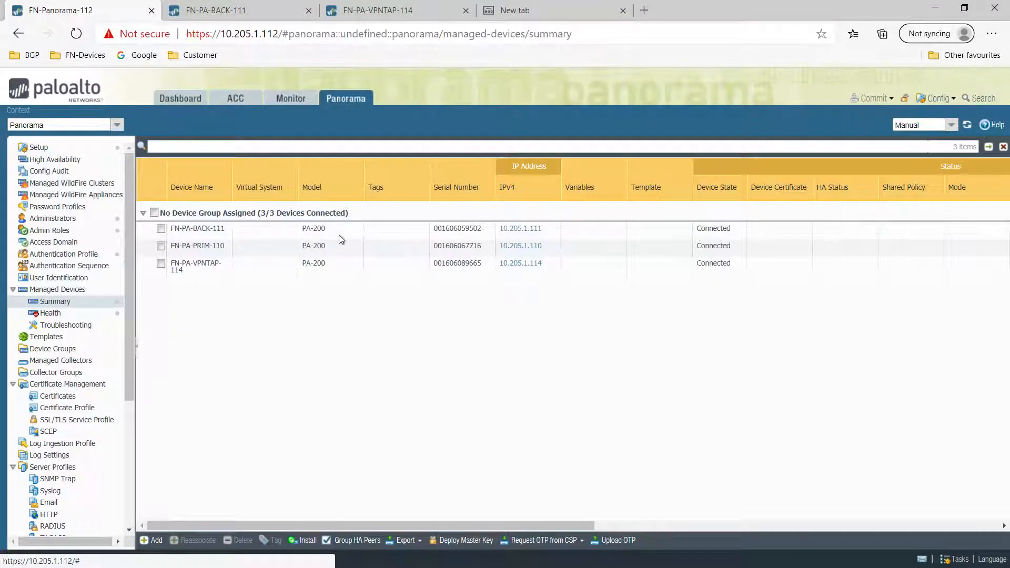
left_click(466, 241)
key("alt+Tab")
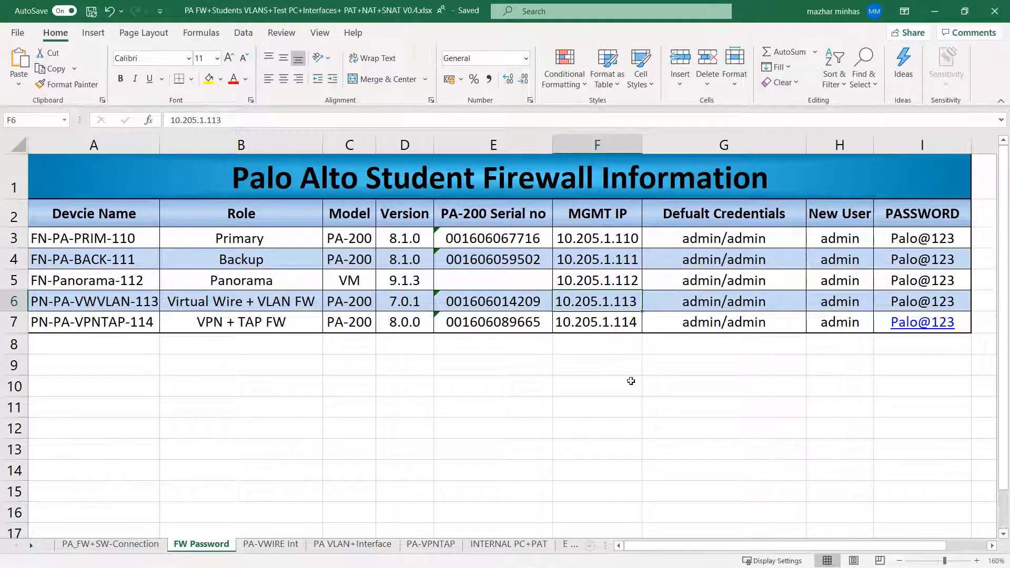
left_click(608, 371)
left_click(152, 301)
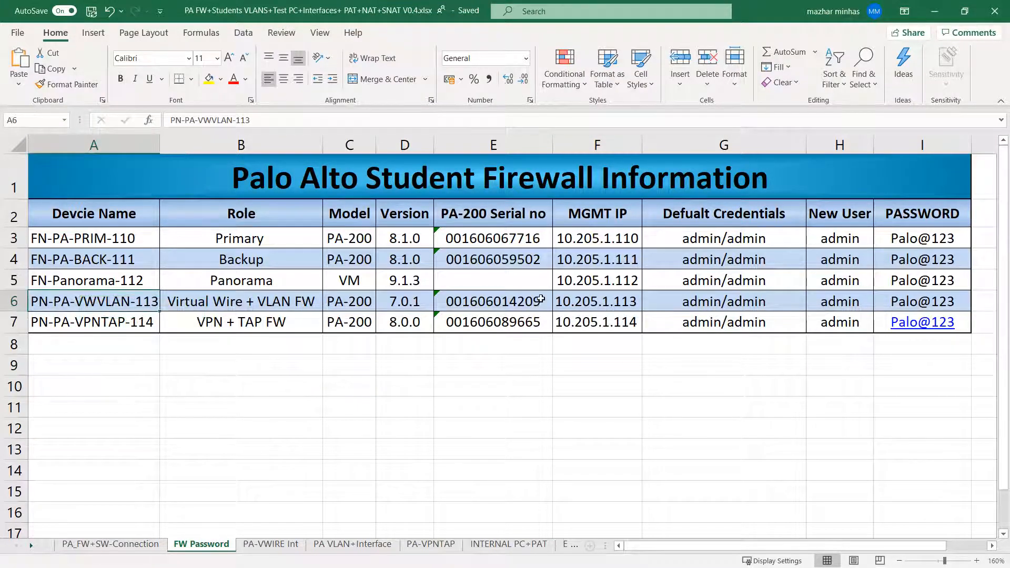
left_click(541, 299)
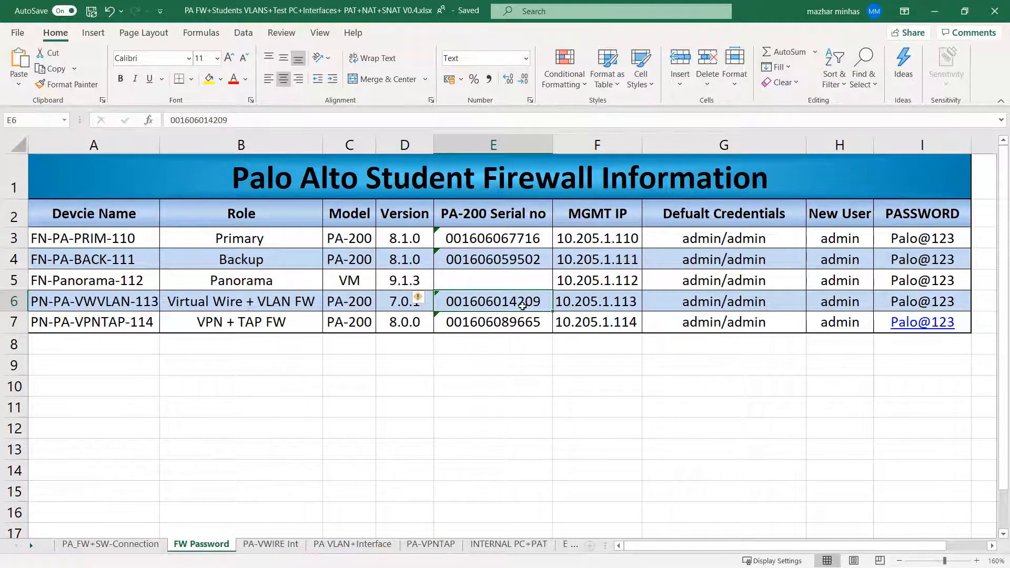
key("alt+Tab")
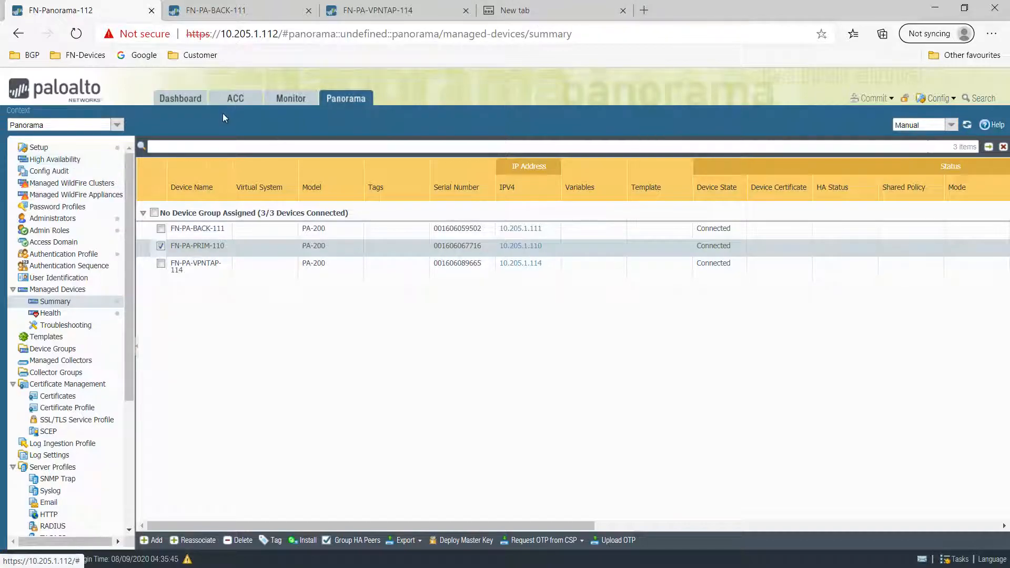
- See which firewalls the import dialog's Device list offers, cancel, and reopen Managed Devices summary
left_click(51, 149)
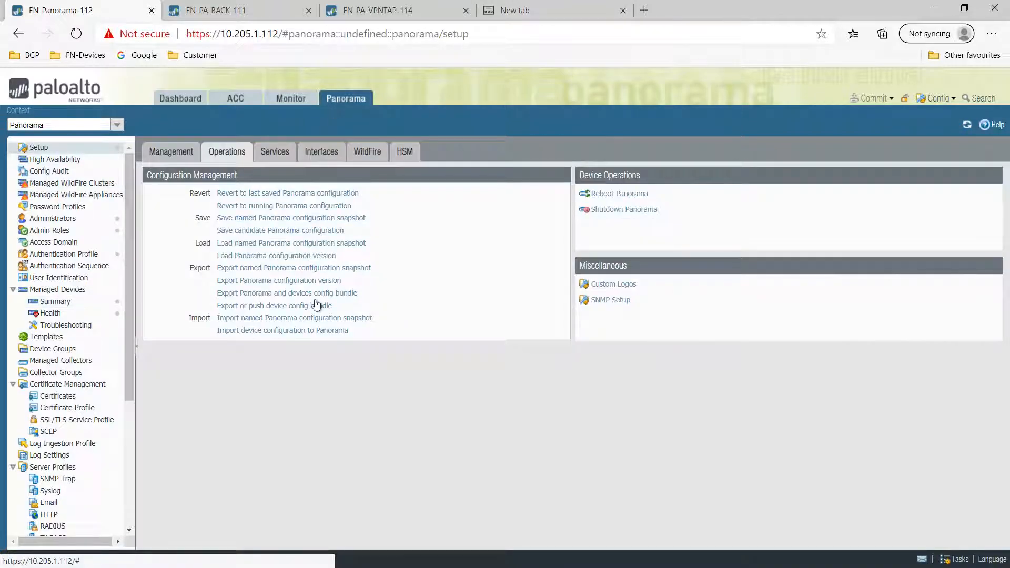
left_click(291, 331)
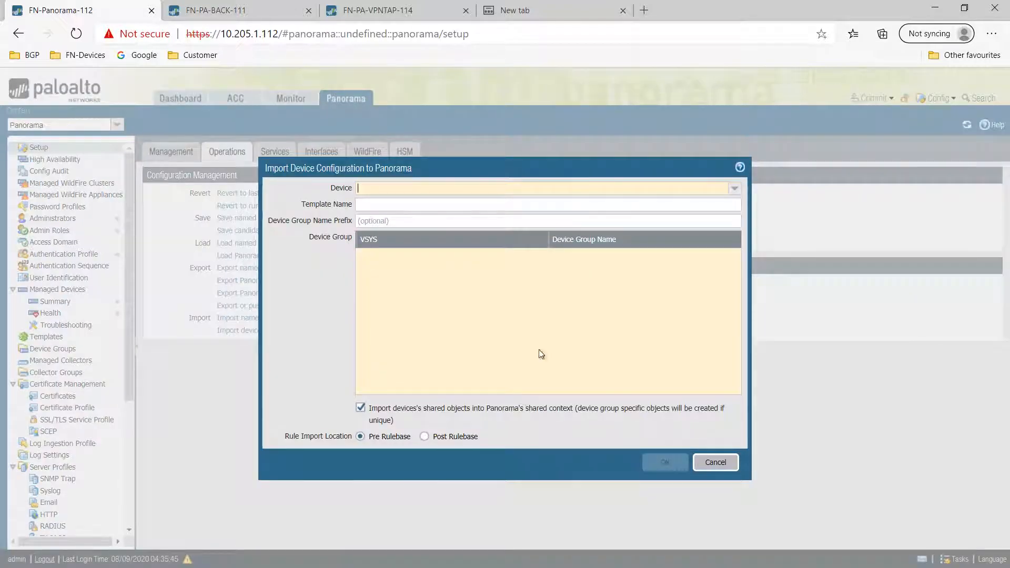
left_click(734, 189)
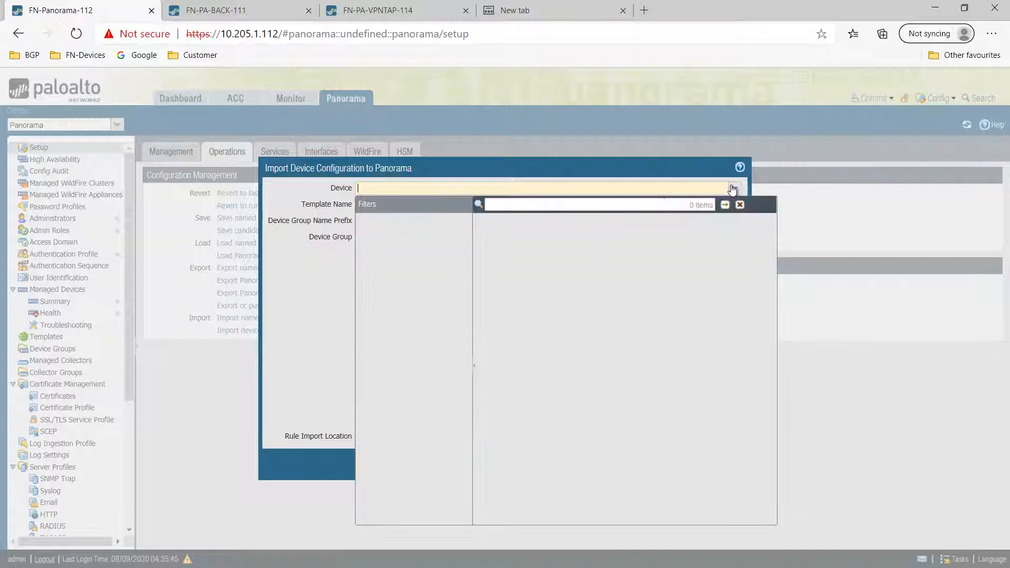
left_click(661, 170)
left_click(717, 464)
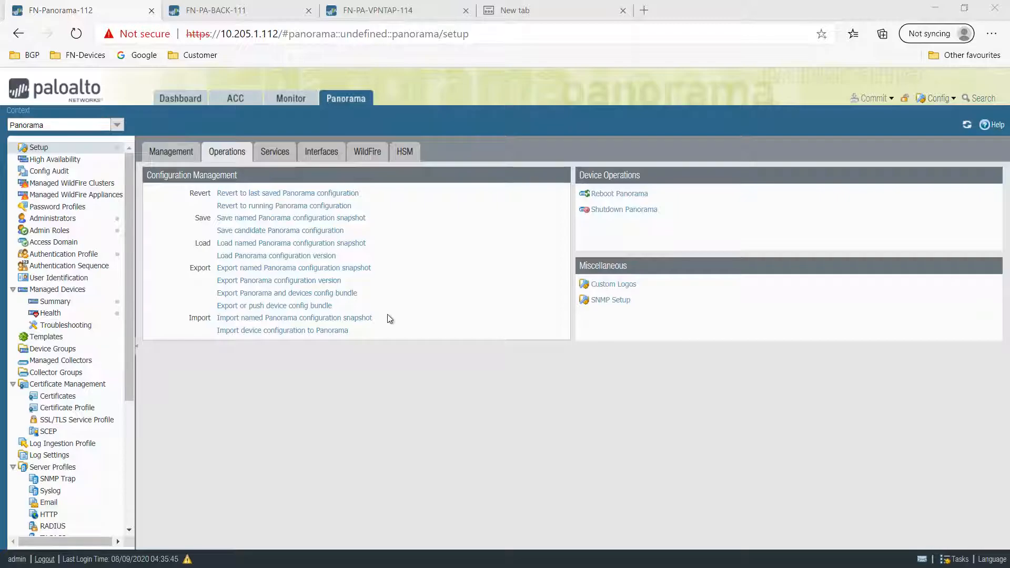
left_click(78, 303)
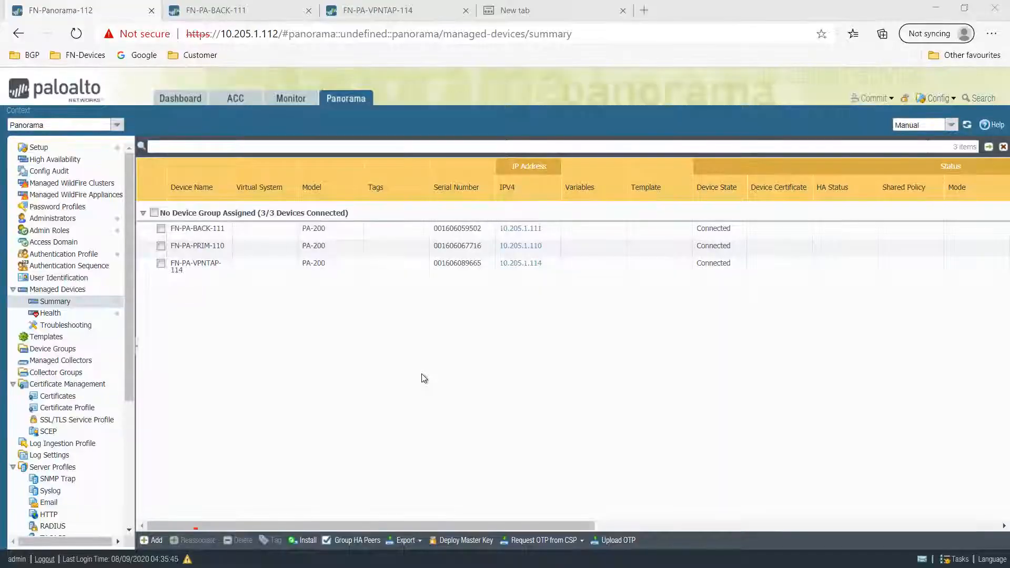
key("alt+Tab")
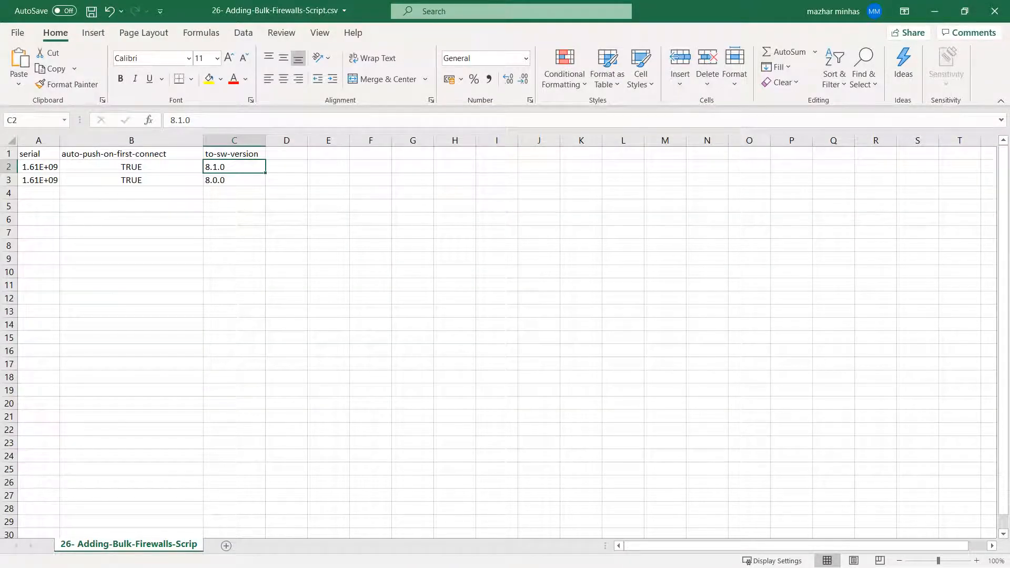
key("alt+Tab")
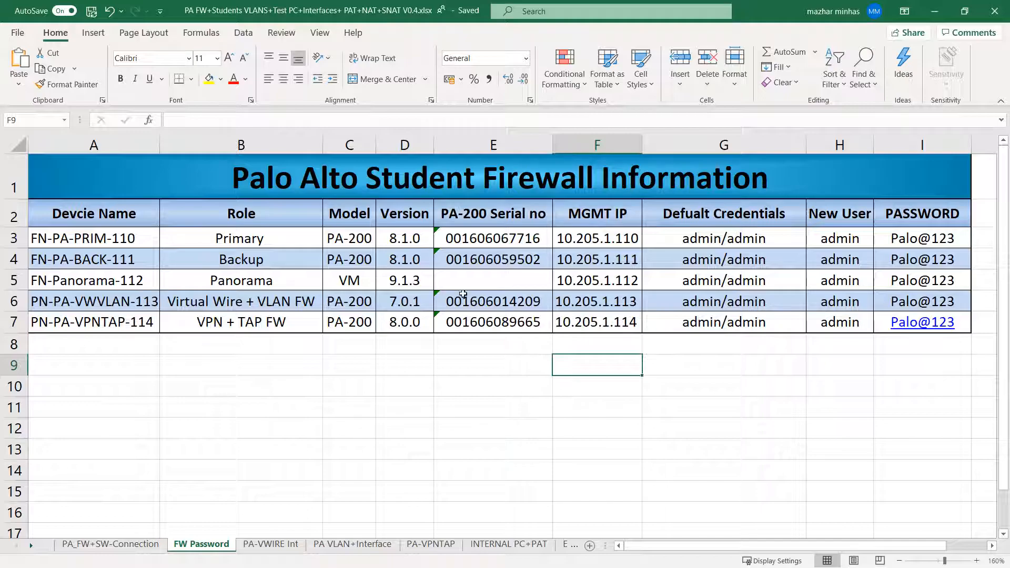
left_click(528, 301)
key("F2")
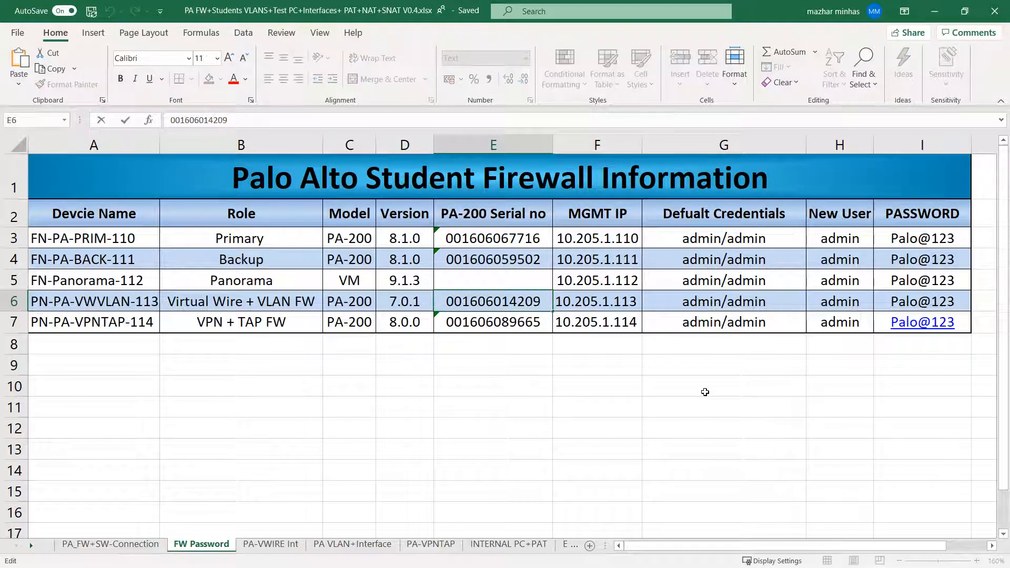
key("alt+Tab")
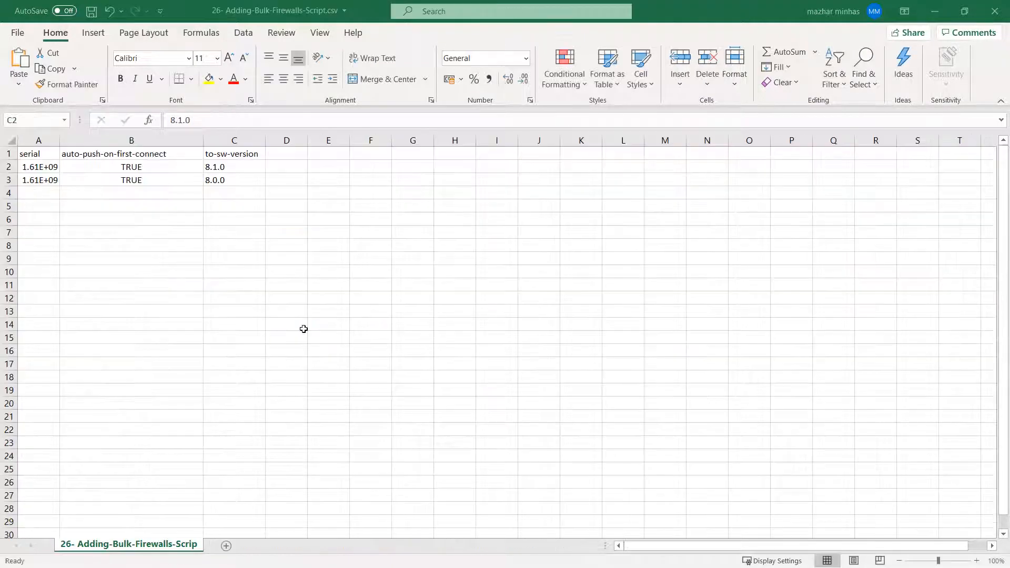
key("alt+Tab")
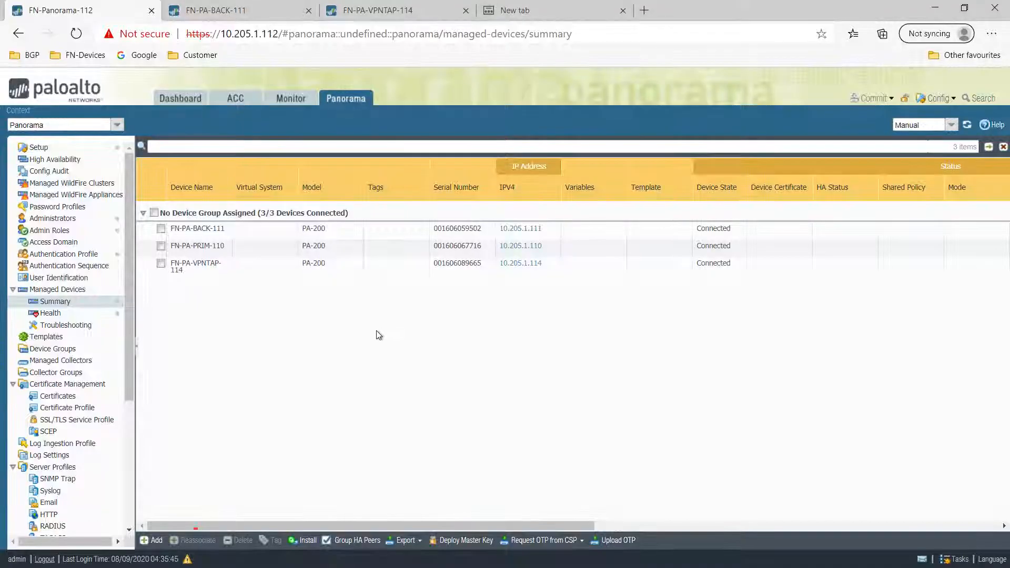
left_click(157, 541)
key("ctrl+v")
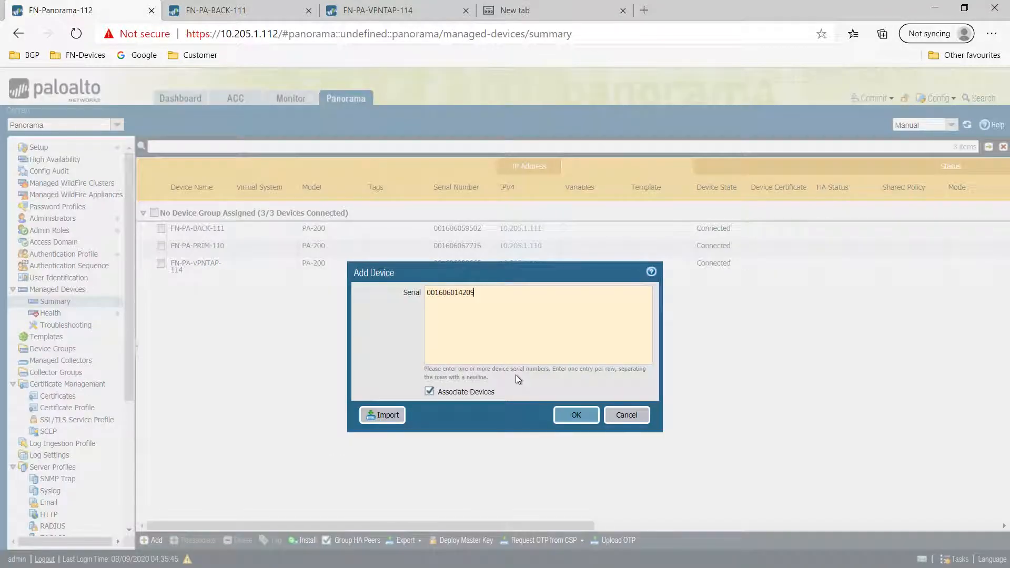
left_click(576, 415)
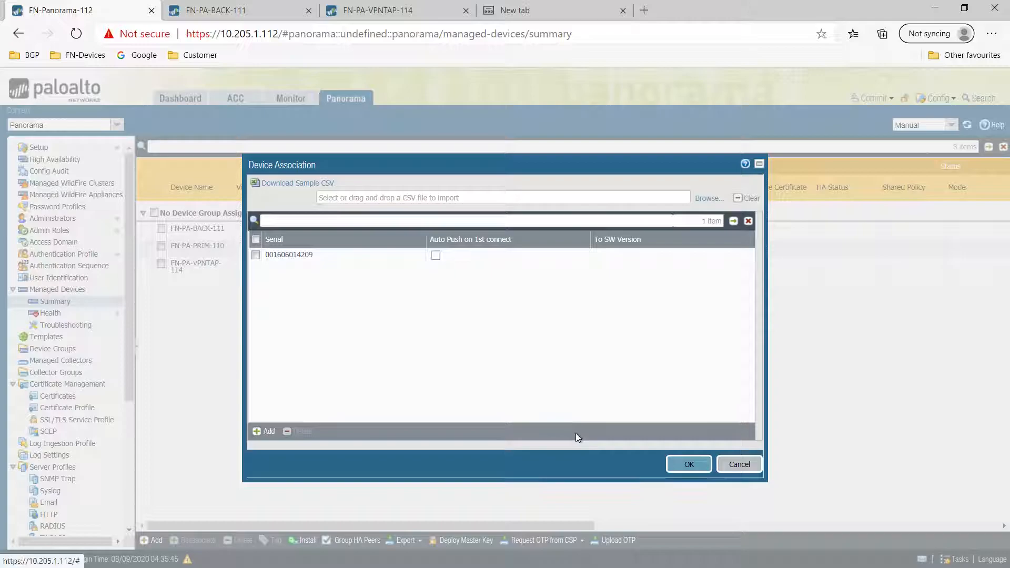
left_click(684, 463)
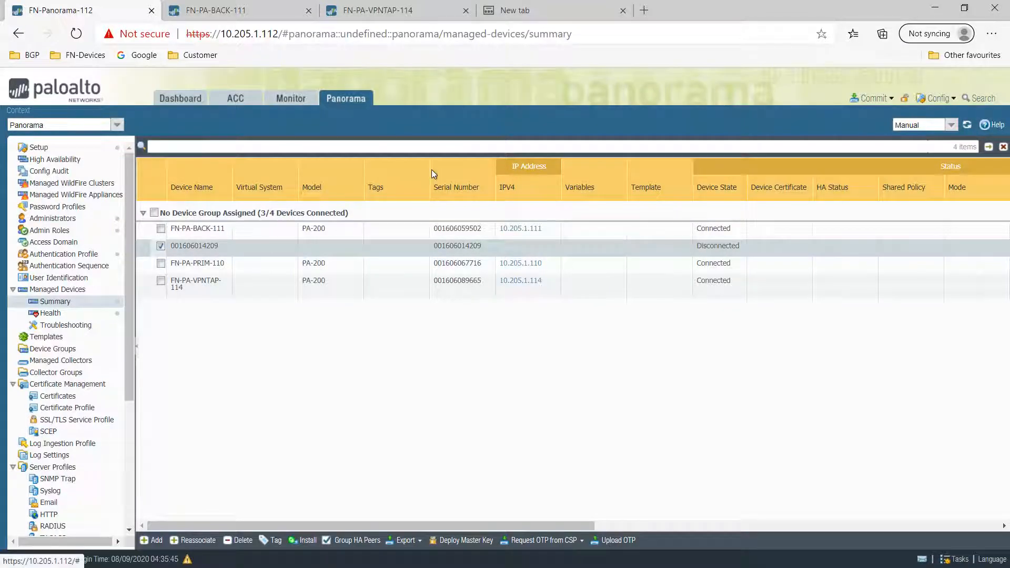
left_click(515, 19)
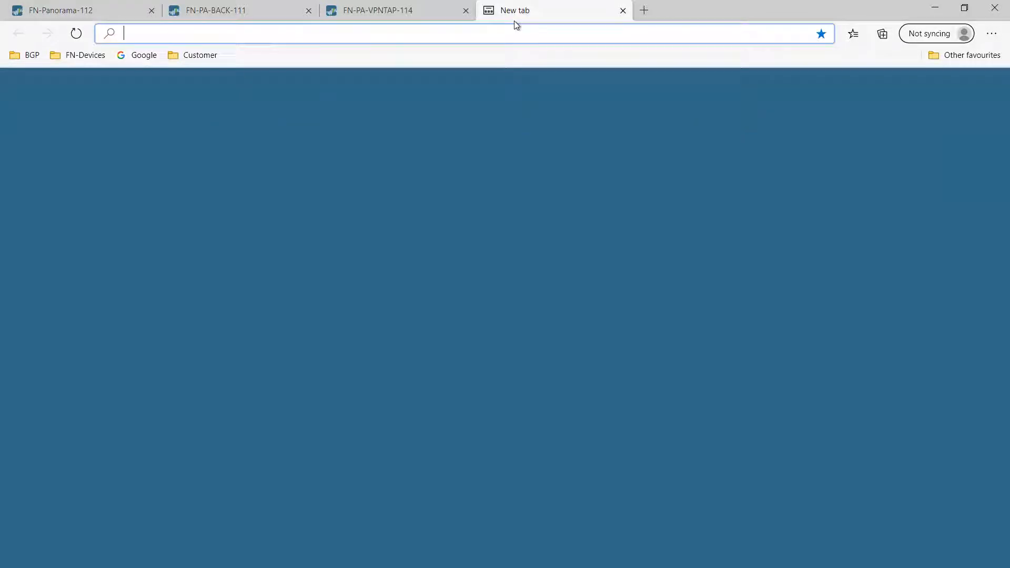
- Load the bookmarked firewall at 10.205.1.113 in the new browser tab
left_click(97, 57)
mouse_move(107, 330)
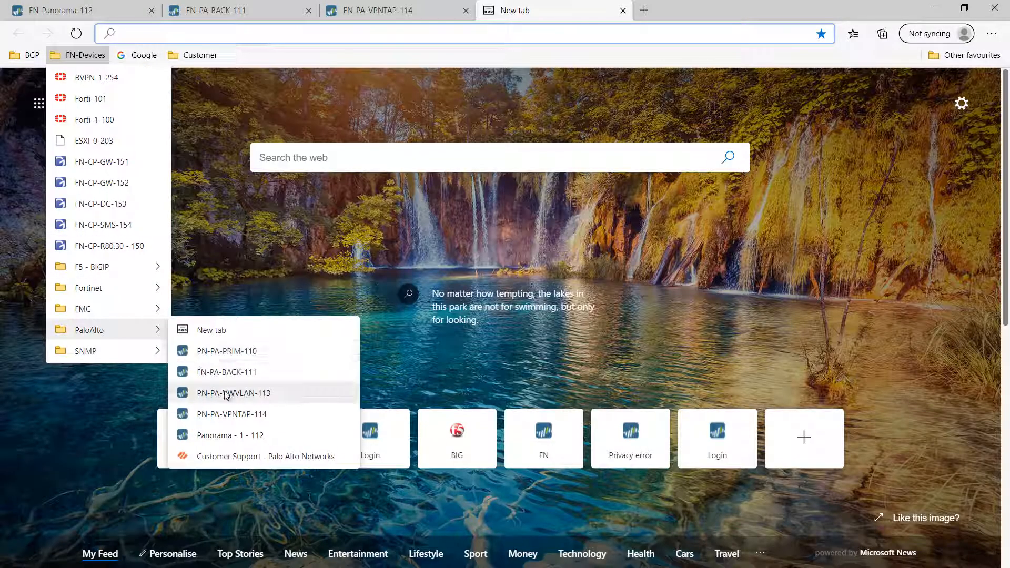
left_click(244, 394)
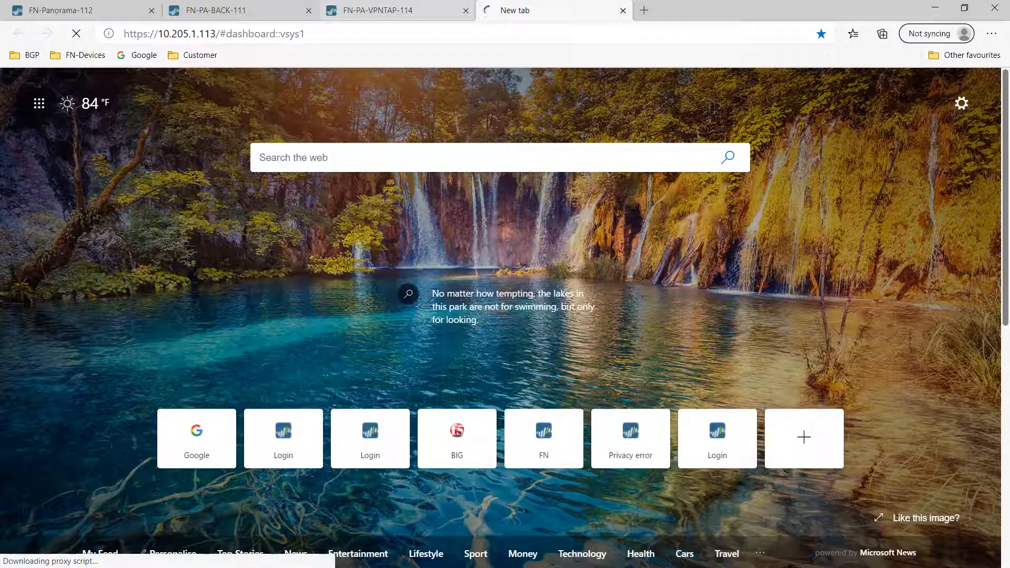
- In Panorama, cancel Push to Devices and commit the pending changes to Panorama instead
left_click(61, 10)
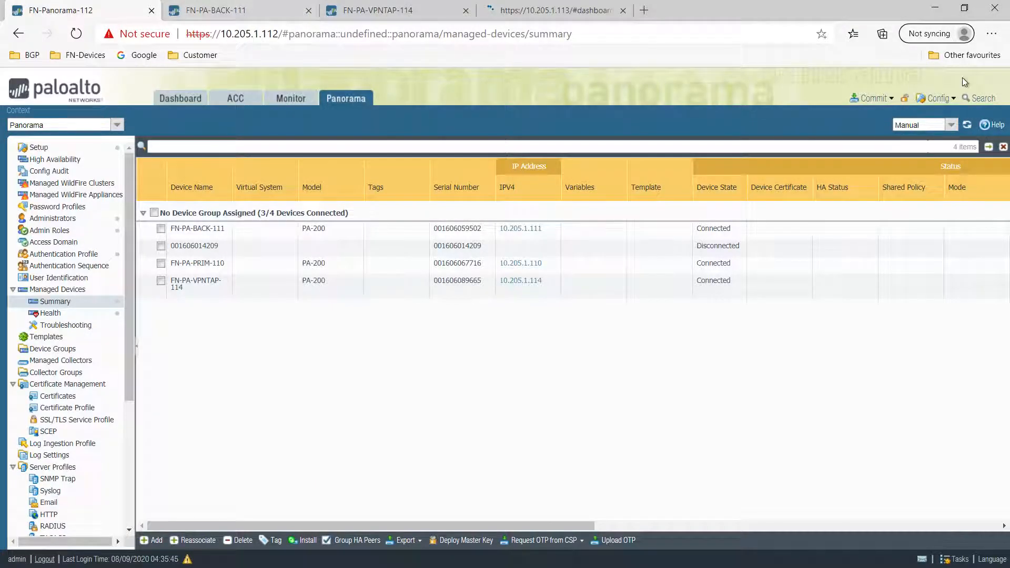
left_click(882, 101)
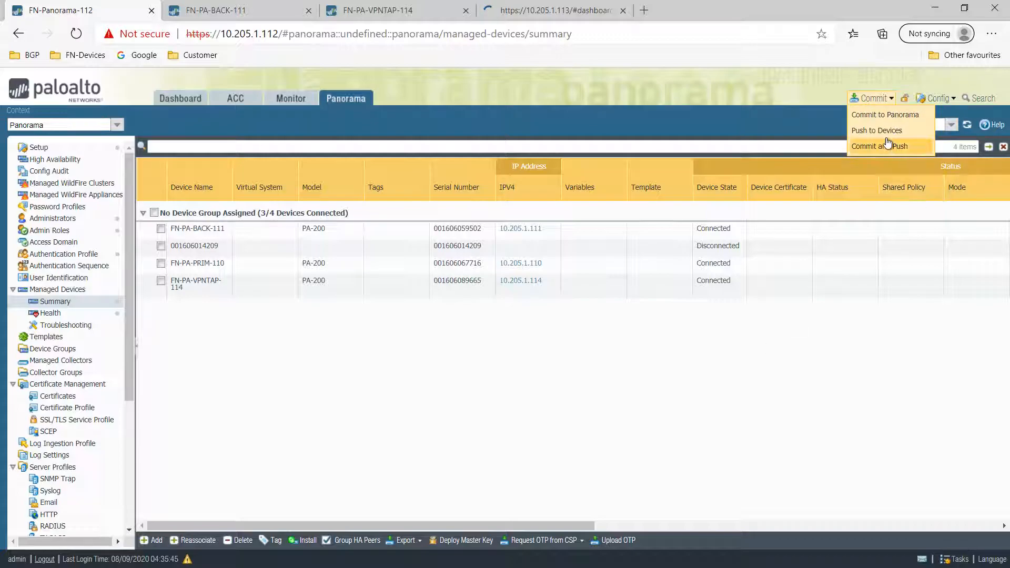
left_click(890, 129)
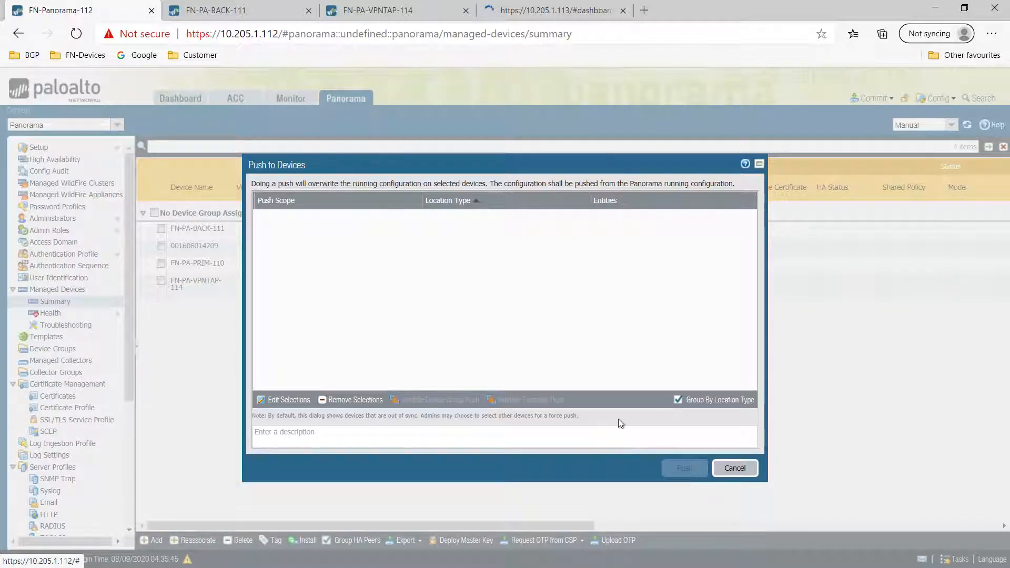
left_click(735, 468)
left_click(872, 98)
left_click(884, 117)
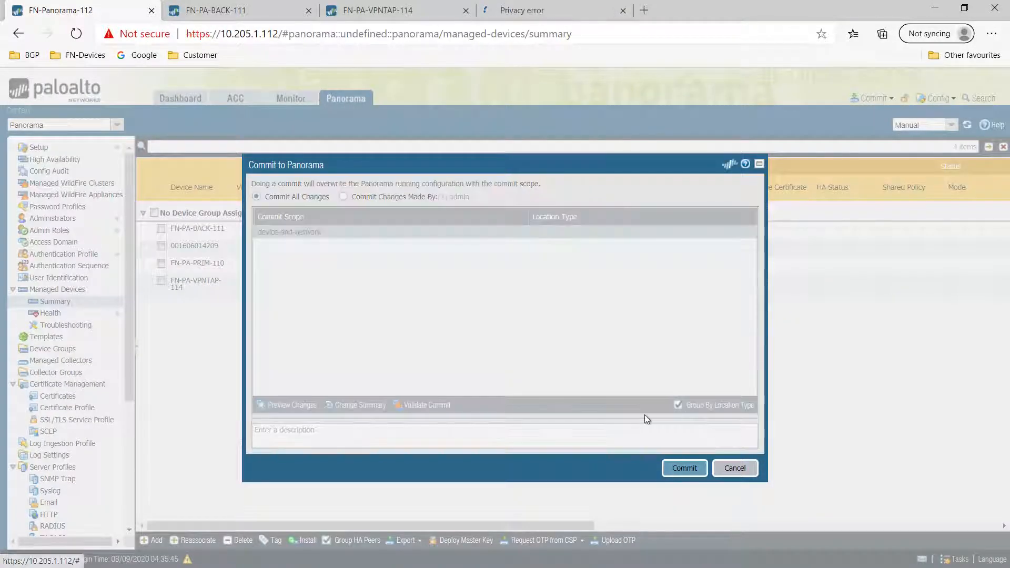
left_click(528, 16)
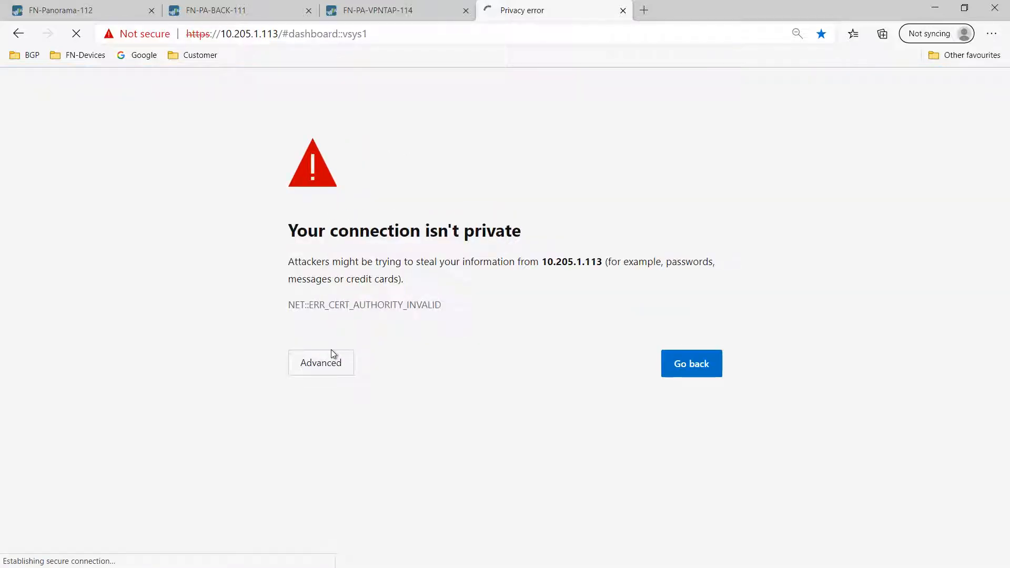
- Bypass the certificate warning for 10.205.1.113 while checking Panorama's commit progress
left_click(331, 358)
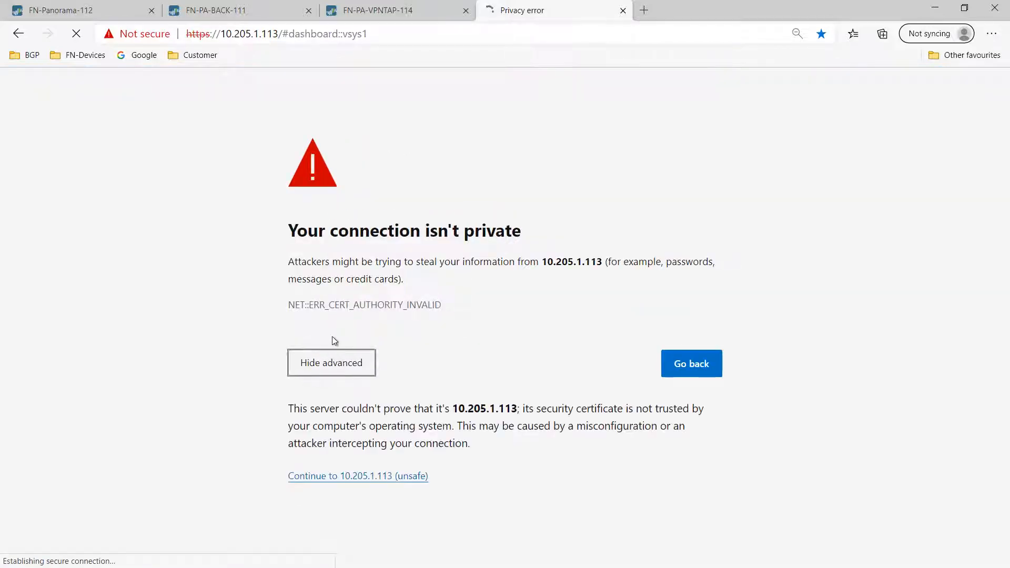
left_click(100, 12)
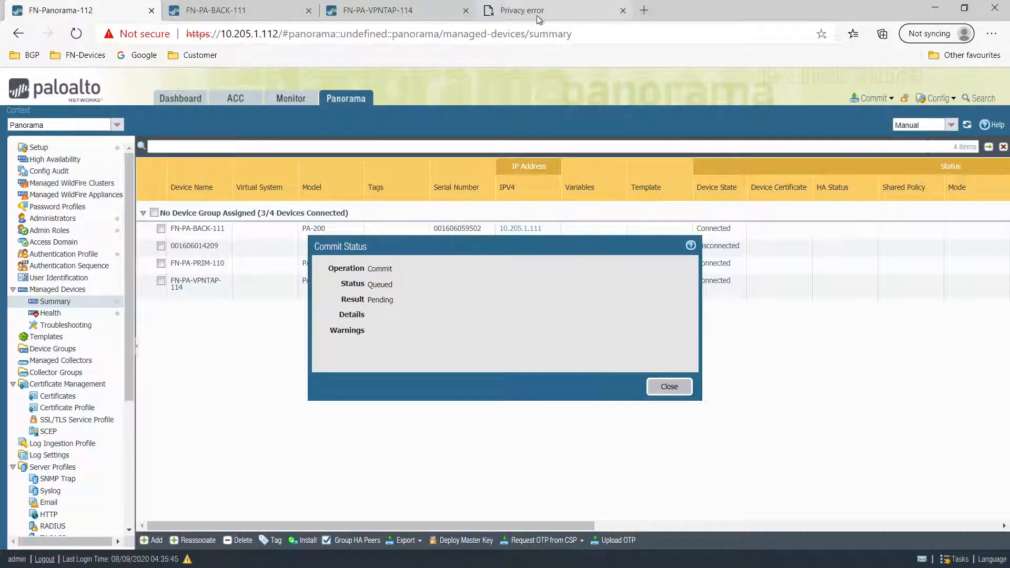
left_click(526, 10)
left_click(420, 414)
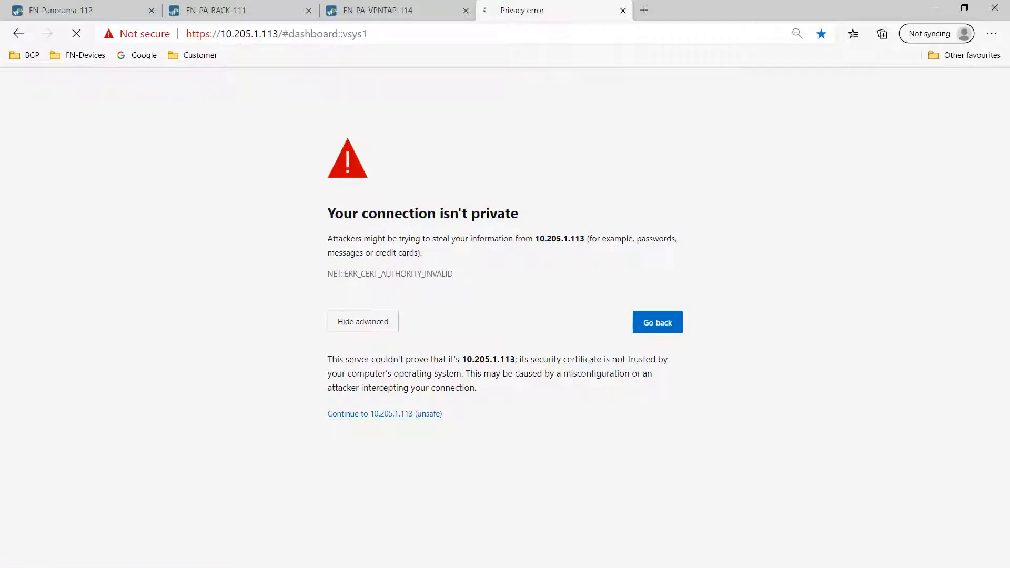
left_click(127, 11)
left_click(526, 11)
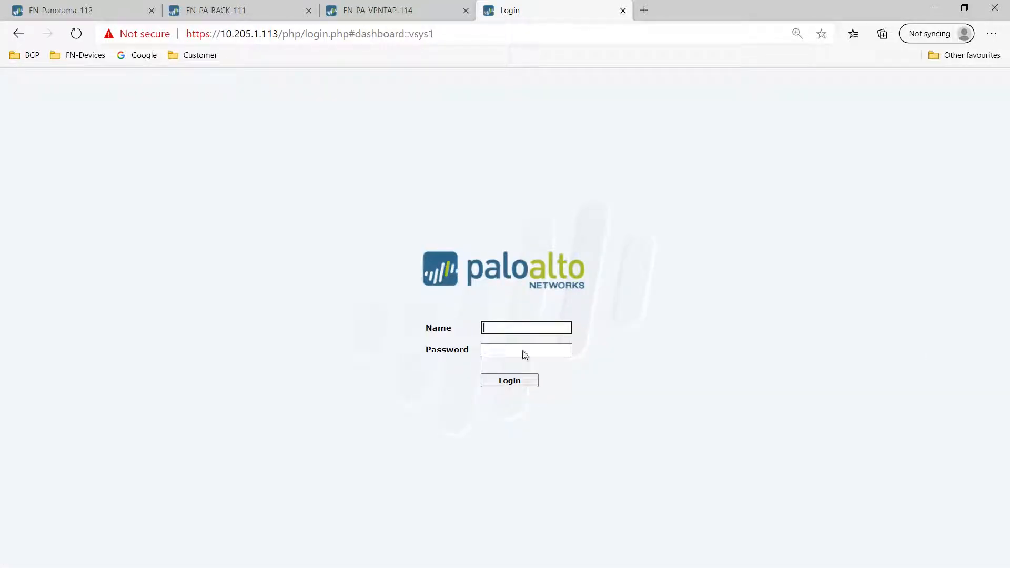
- Log in to the firewall as admin and dismiss Panorama's completed commit status
type("admin")
key("Tab")
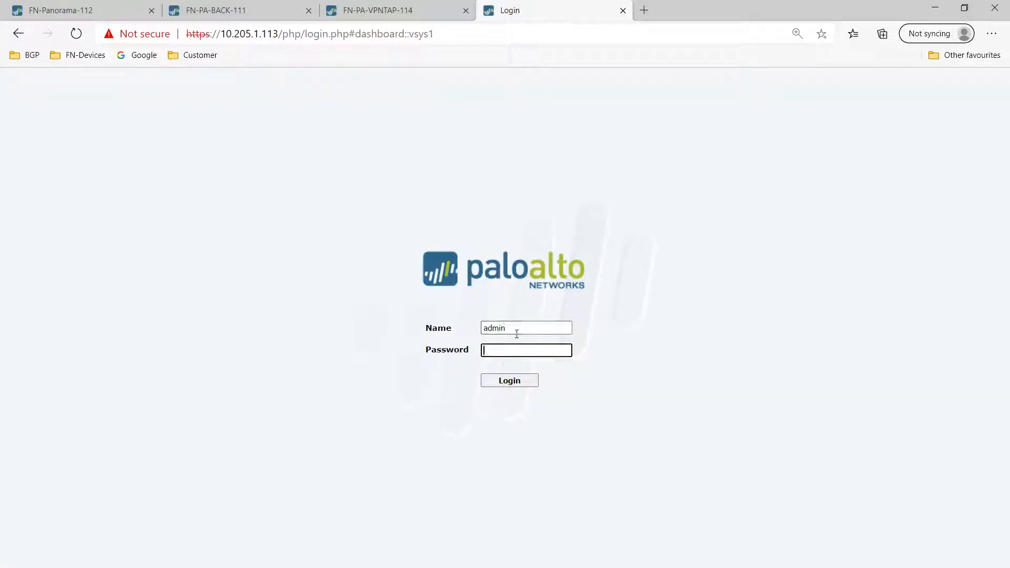
key("Return")
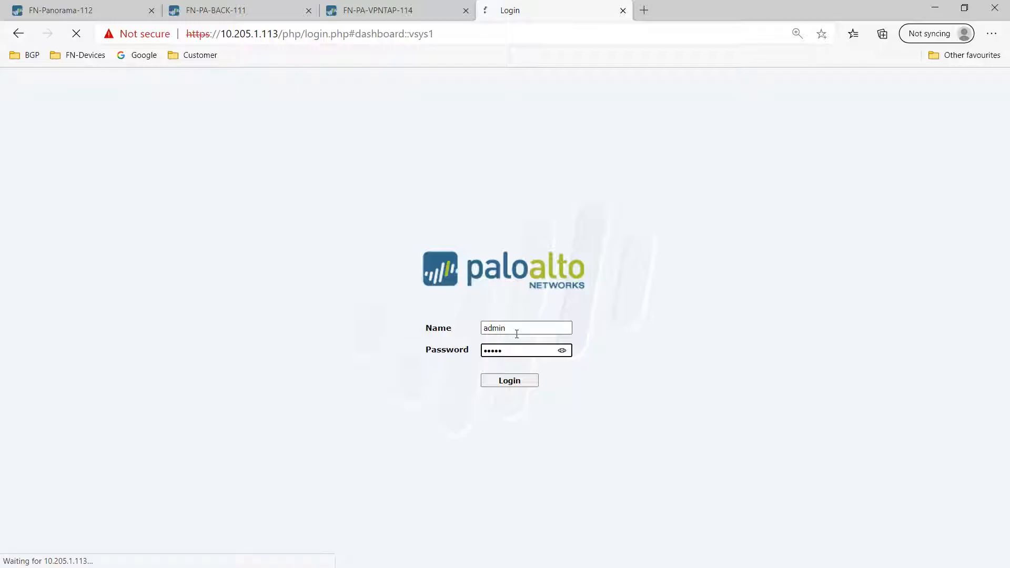
left_click(158, 15)
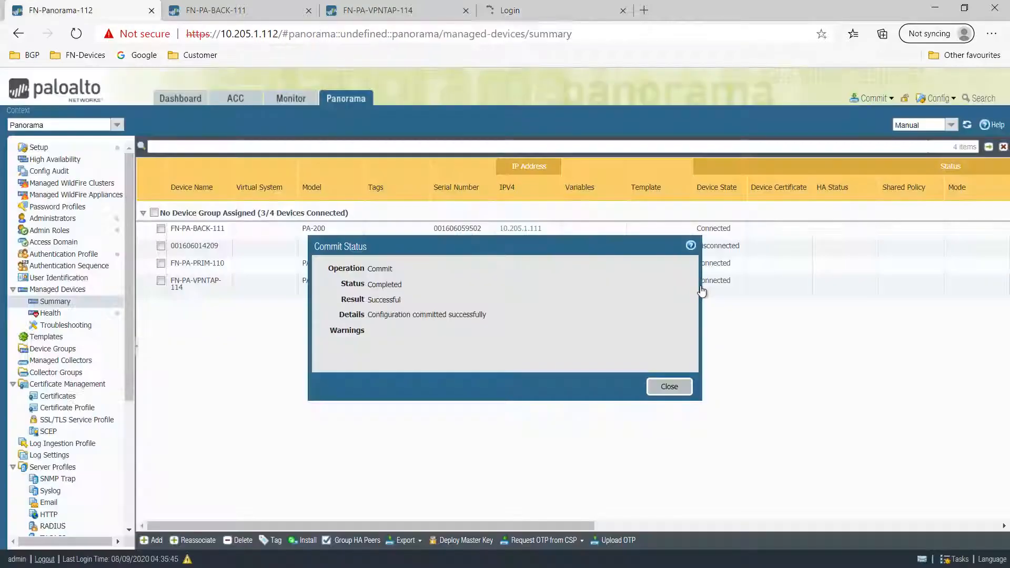
left_click(670, 387)
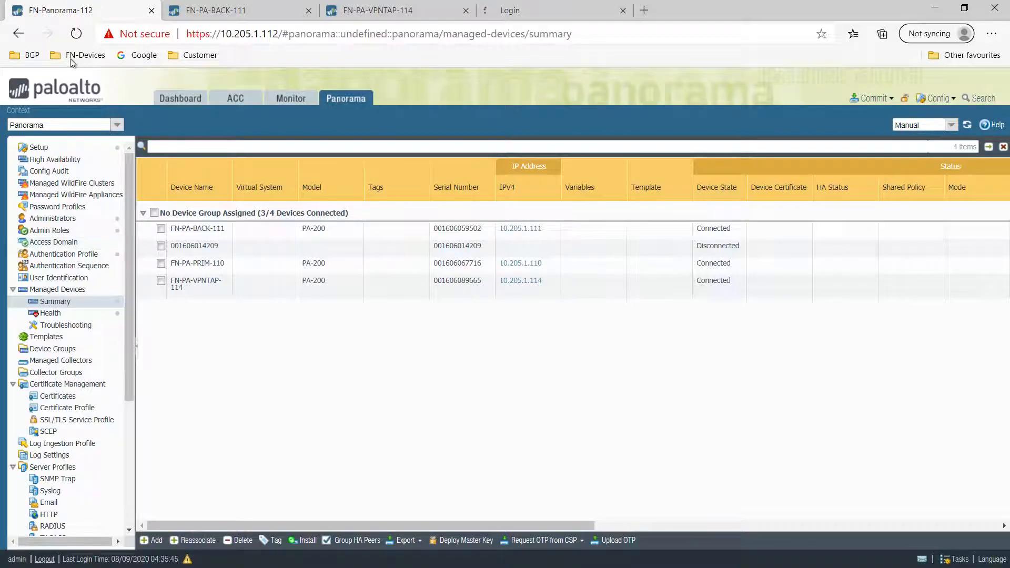
left_click(76, 33)
left_click(545, 10)
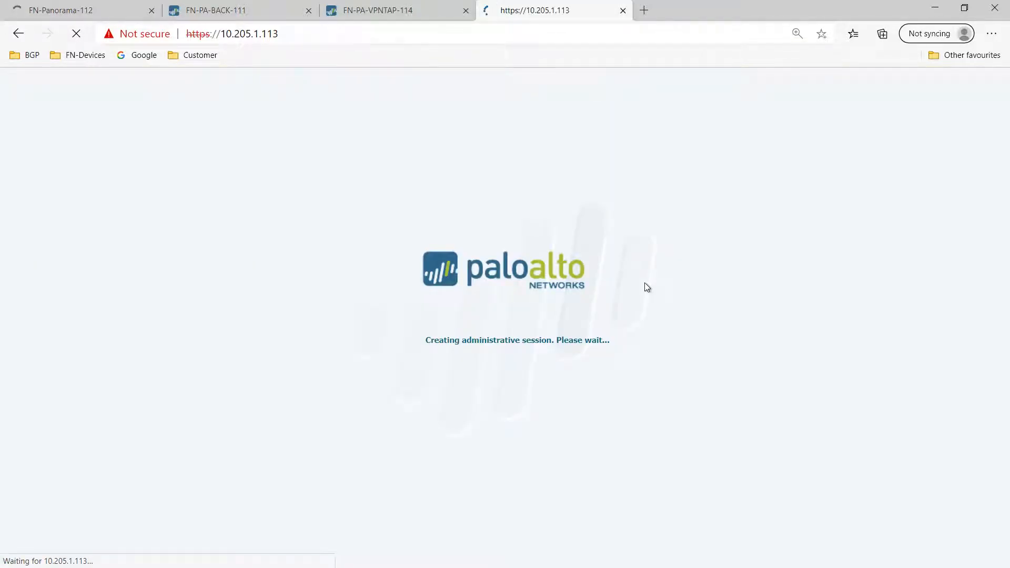
left_click(60, 10)
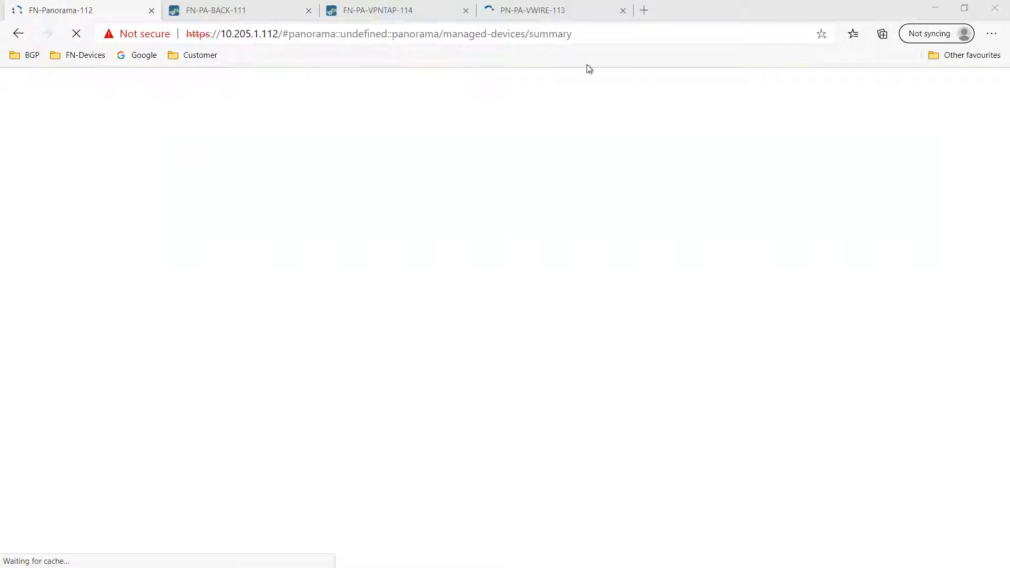
left_click(560, 13)
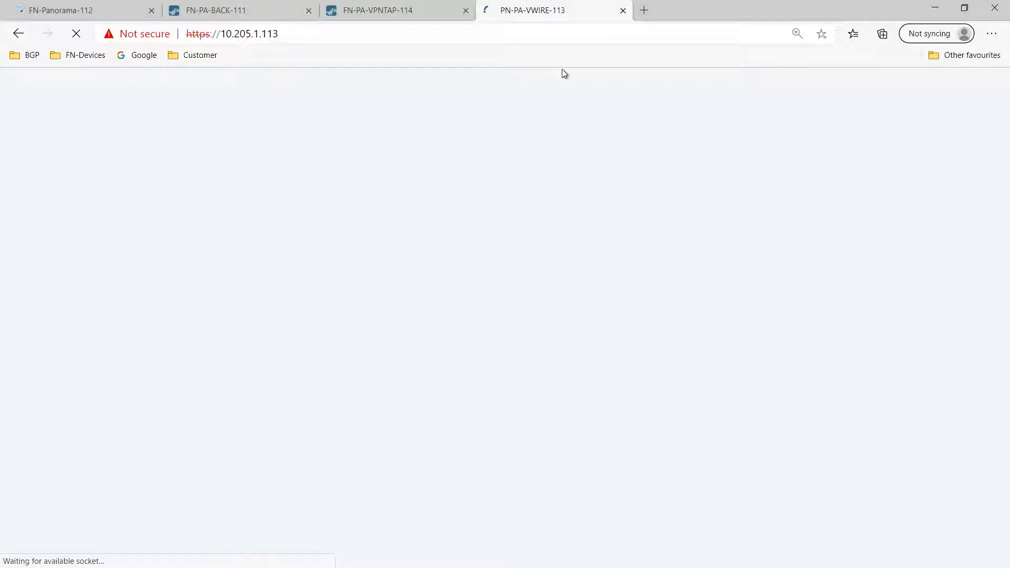
left_click(66, 10)
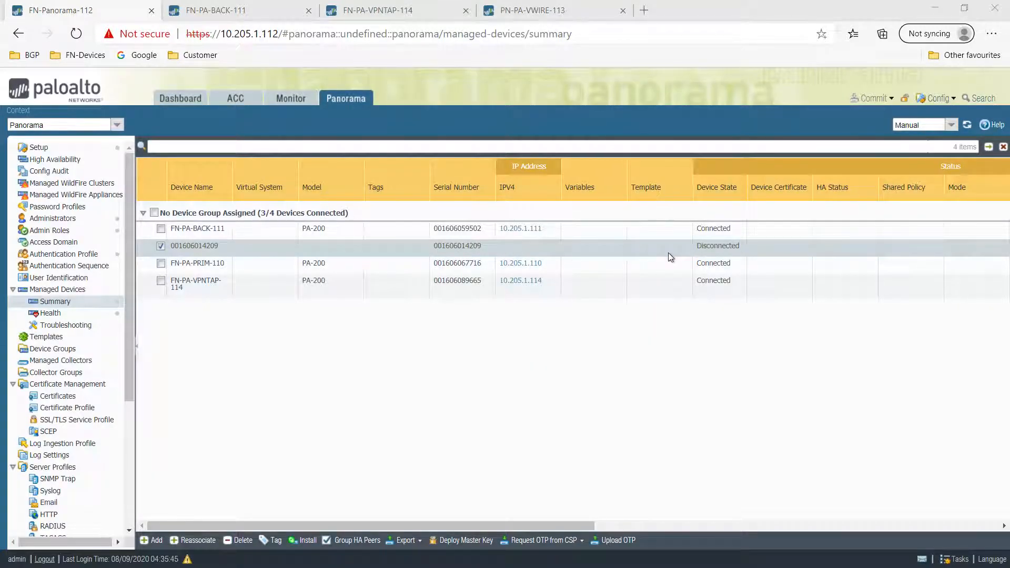
left_click(559, 10)
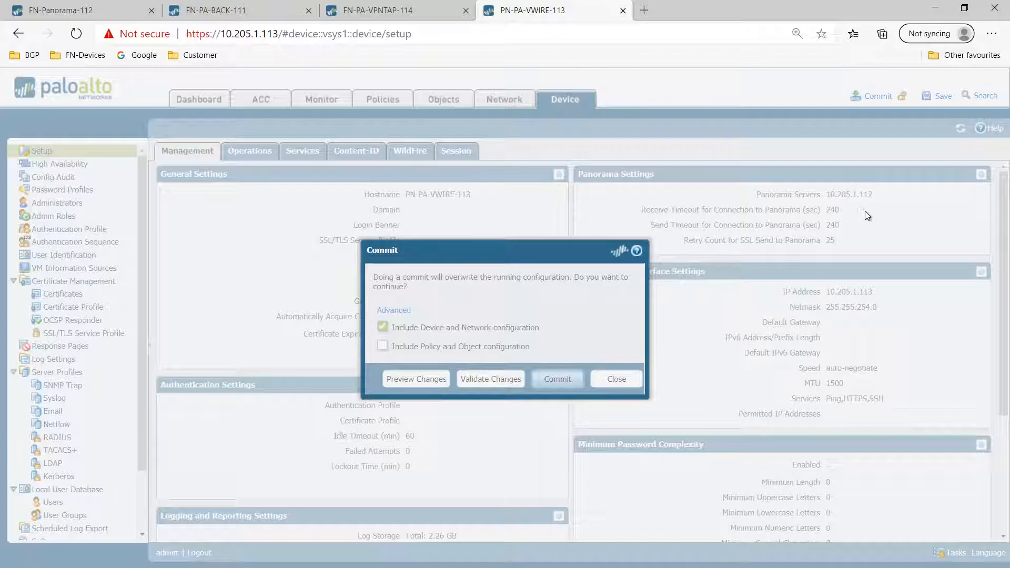
- Commit the PN-PA-VWIRE-113 firewall's configuration and close its commit status to show Device > Setup
left_click(557, 379)
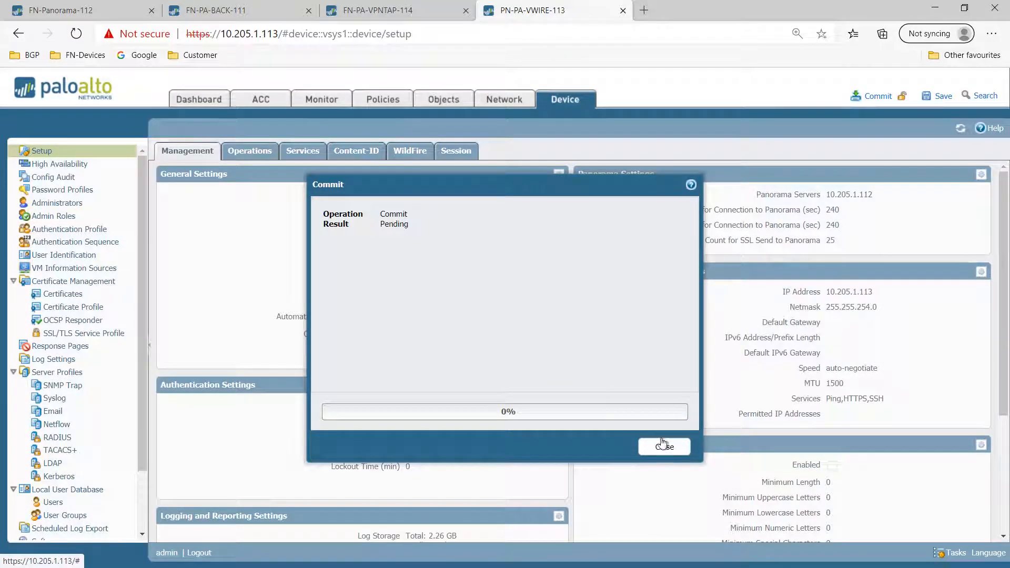
left_click(113, 8)
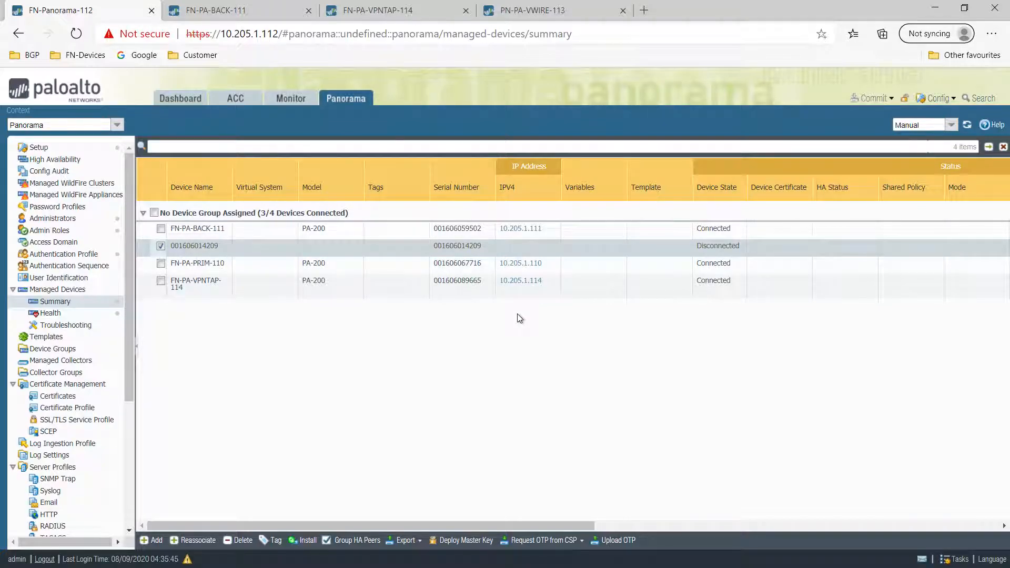
left_click(553, 10)
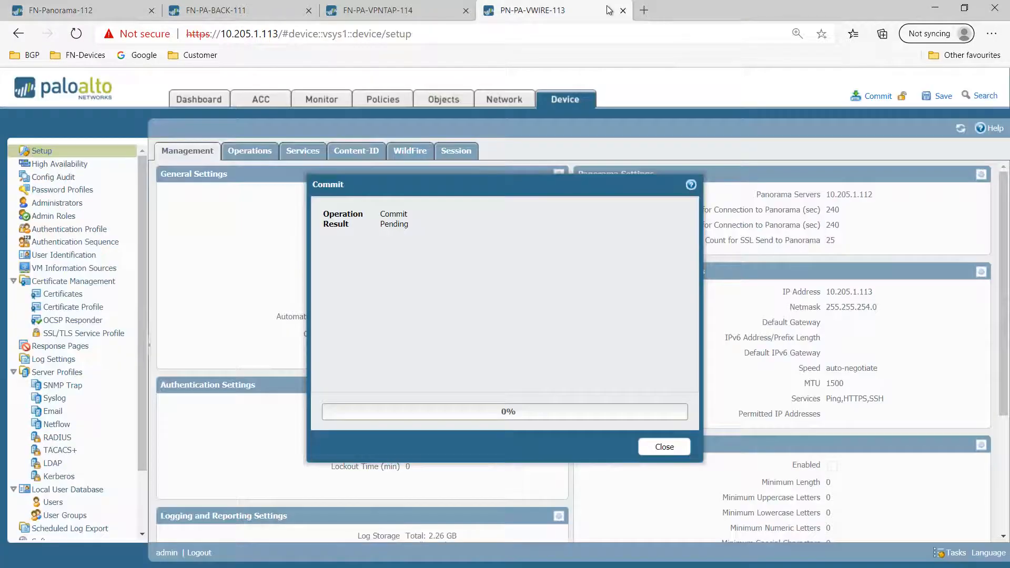
left_click(665, 448)
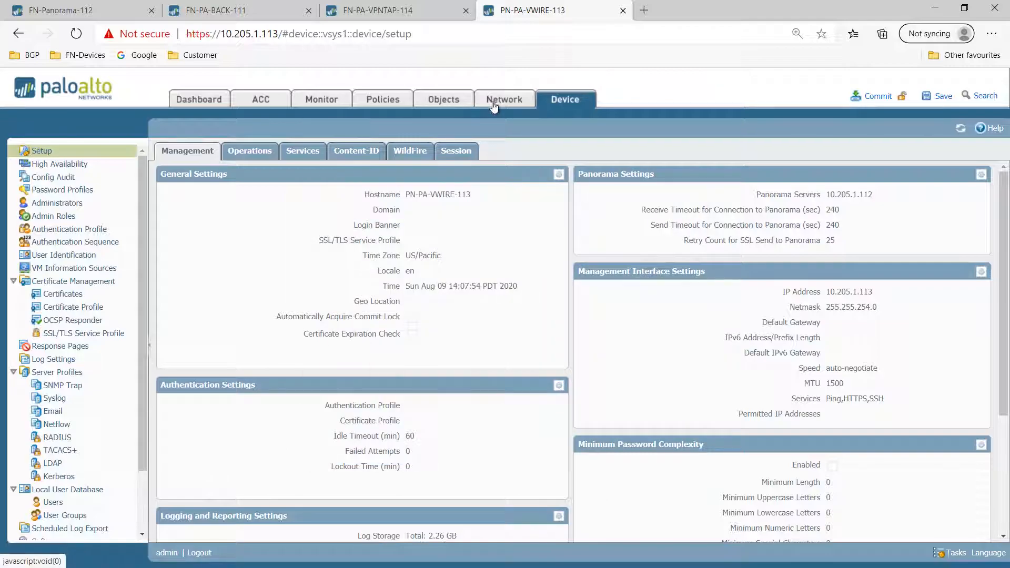
- Review PN-PA-VWIRE-113's interfaces, including subinterface ethernet1/1.11, and its three security rules
left_click(511, 103)
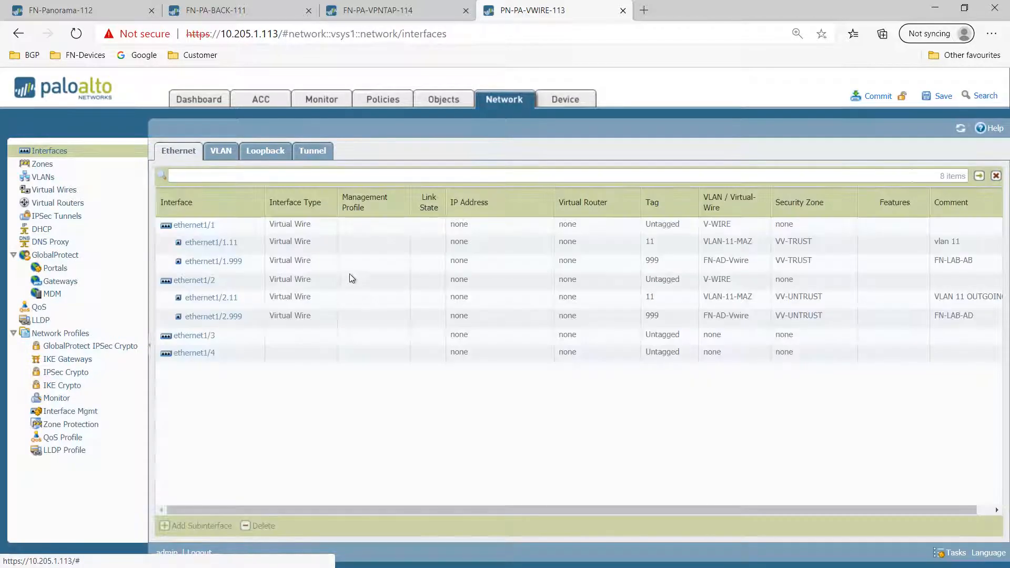
left_click(348, 250)
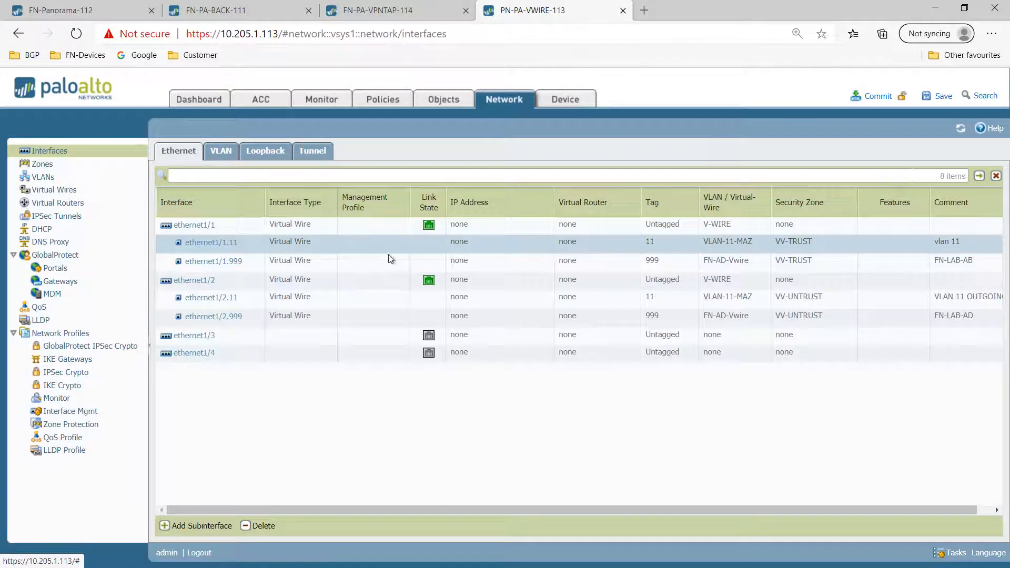
left_click(445, 101)
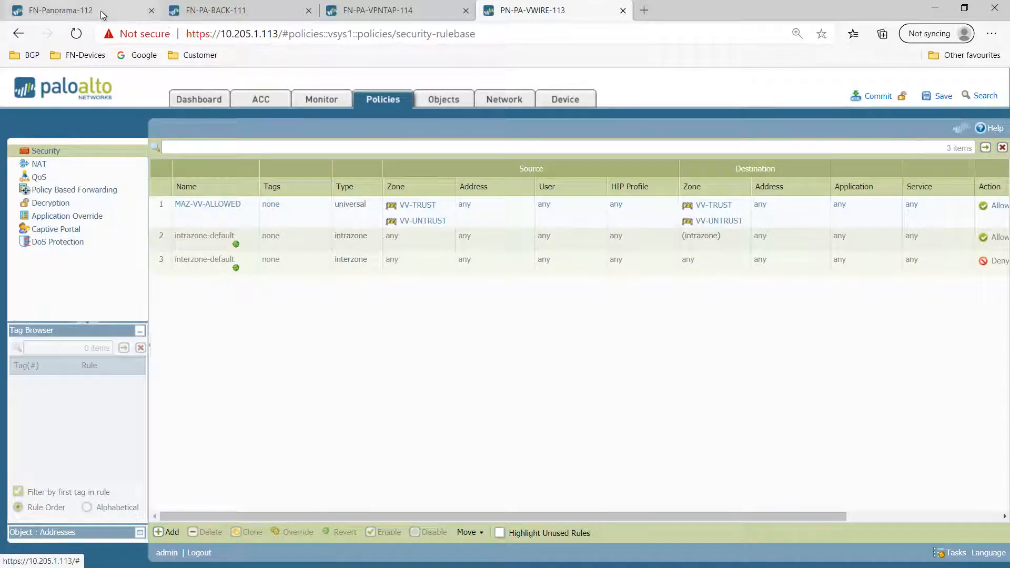
left_click(58, 10)
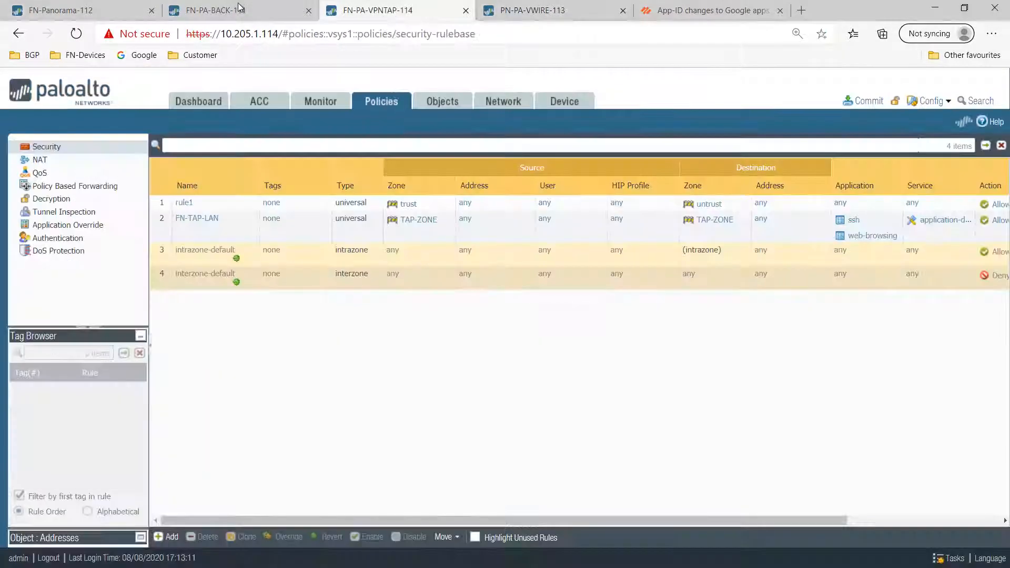
- Select FN-PA-VPNTAP-114 in Panorama's Managed Devices summary, then go to Setup's configuration operations
left_click(239, 10)
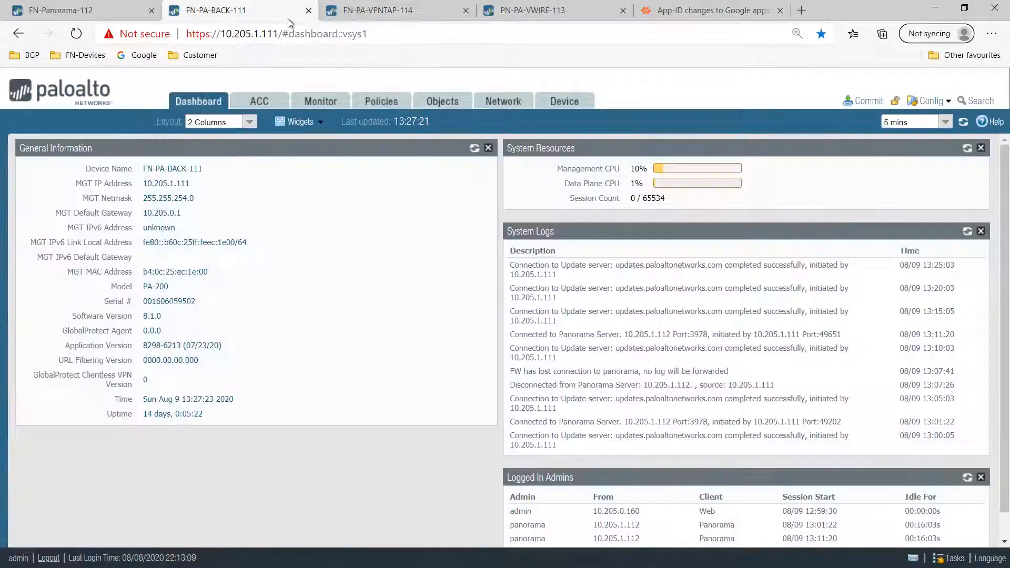
left_click(59, 10)
left_click(223, 285)
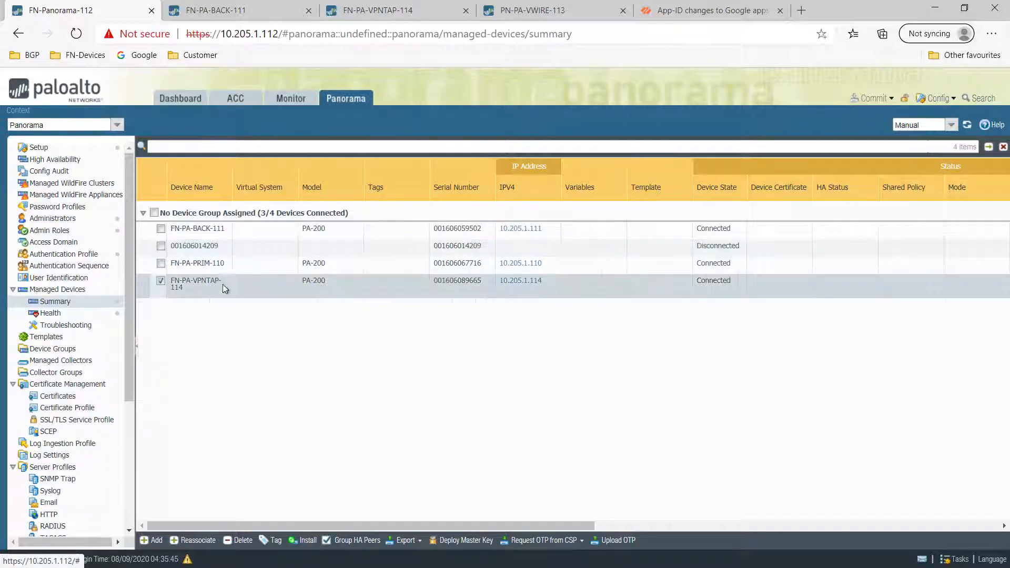
left_click(55, 148)
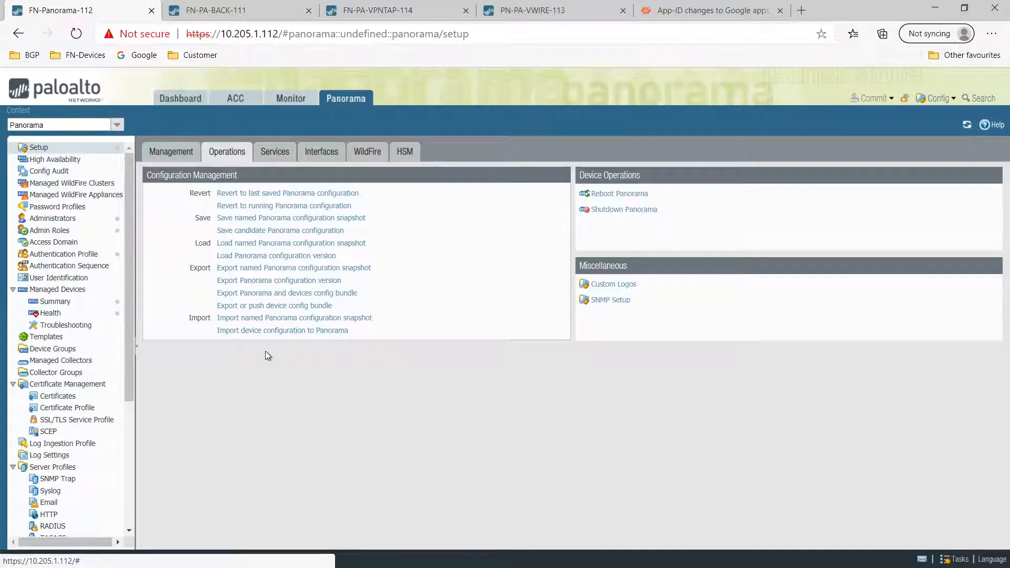
- Import device configuration to Panorama with FN-PA-VPNTAP-114 chosen as the device
left_click(266, 331)
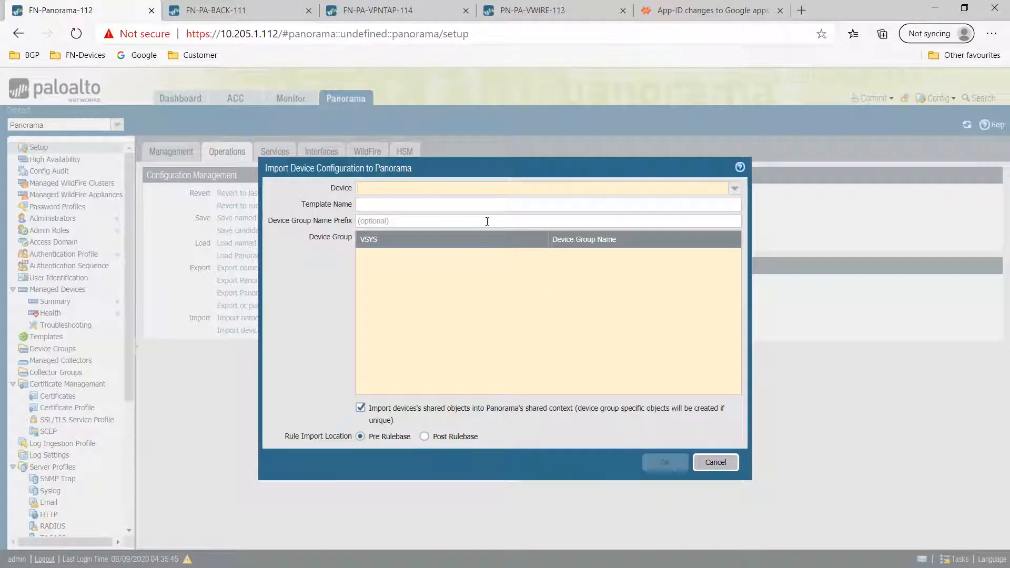
left_click(735, 188)
left_click(535, 237)
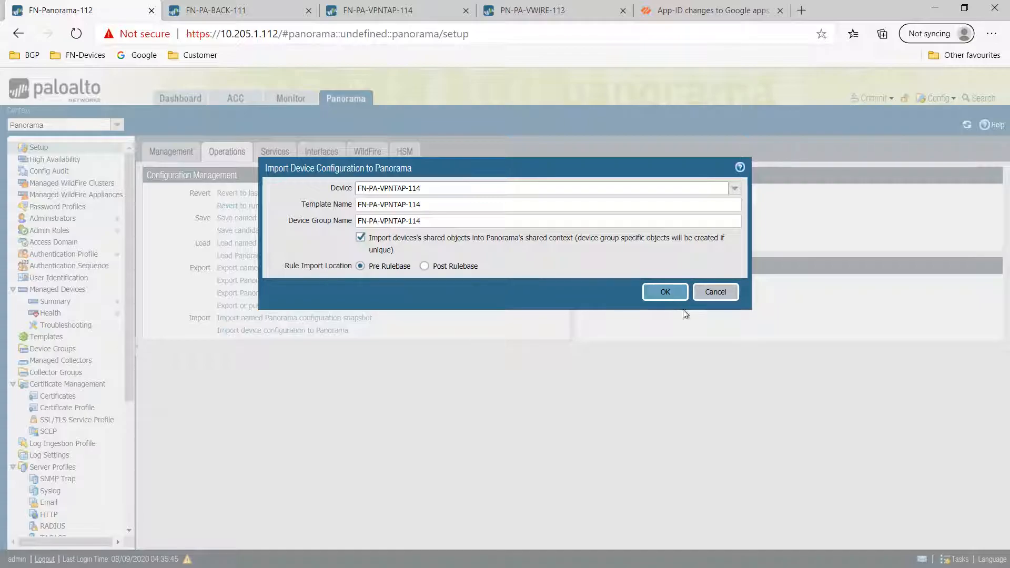
left_click(418, 13)
- While the import runs, view the firewall's security rules, address objects, interfaces and VLANs, then close the completed job status
left_click(227, 237)
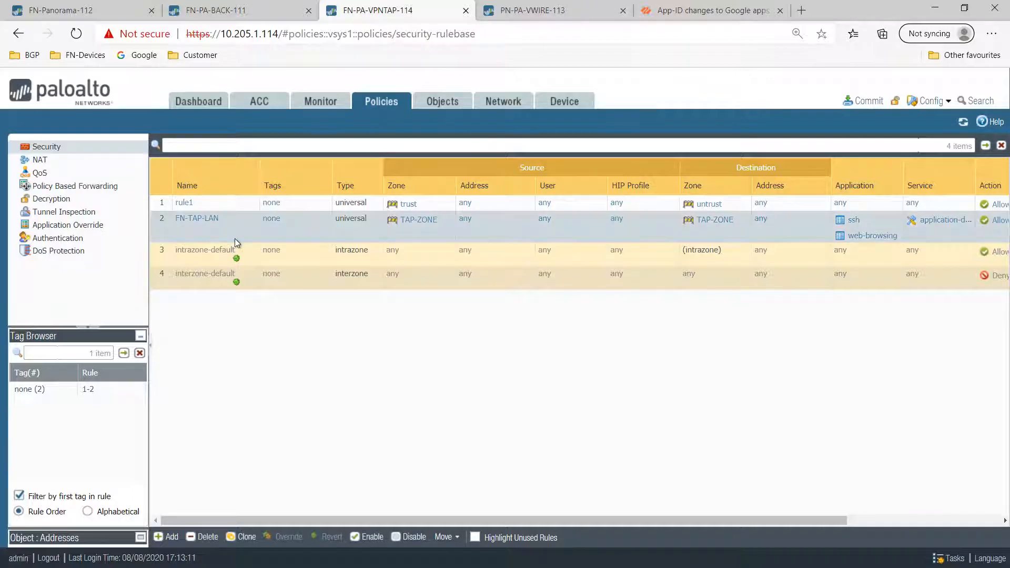
left_click(437, 101)
left_click(503, 102)
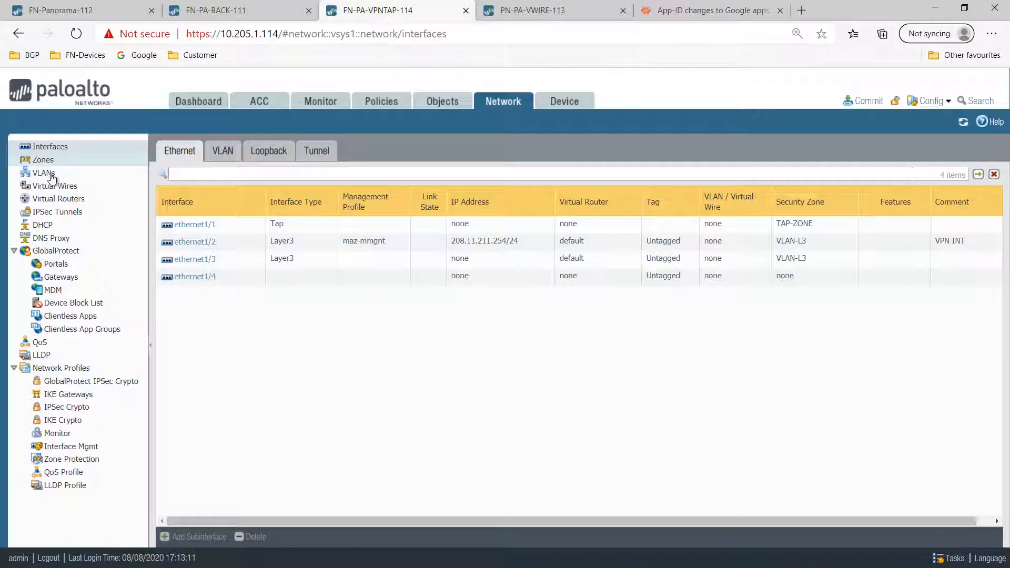
left_click(50, 174)
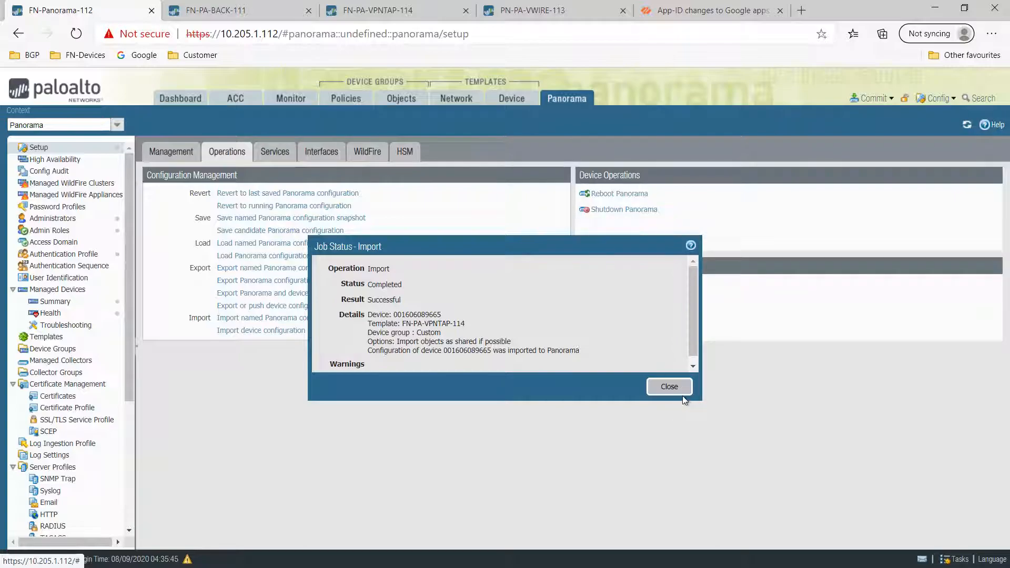
left_click(669, 388)
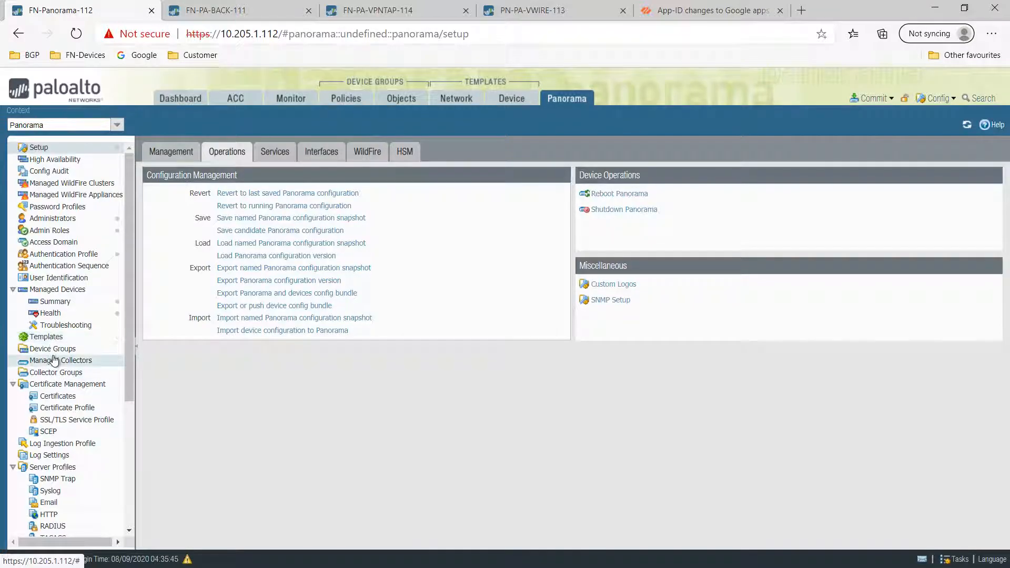
- Confirm the FN-PA-VPNTAP-114 template and FN-PA-VPNTAP-114_stack template stack are listed
left_click(61, 340)
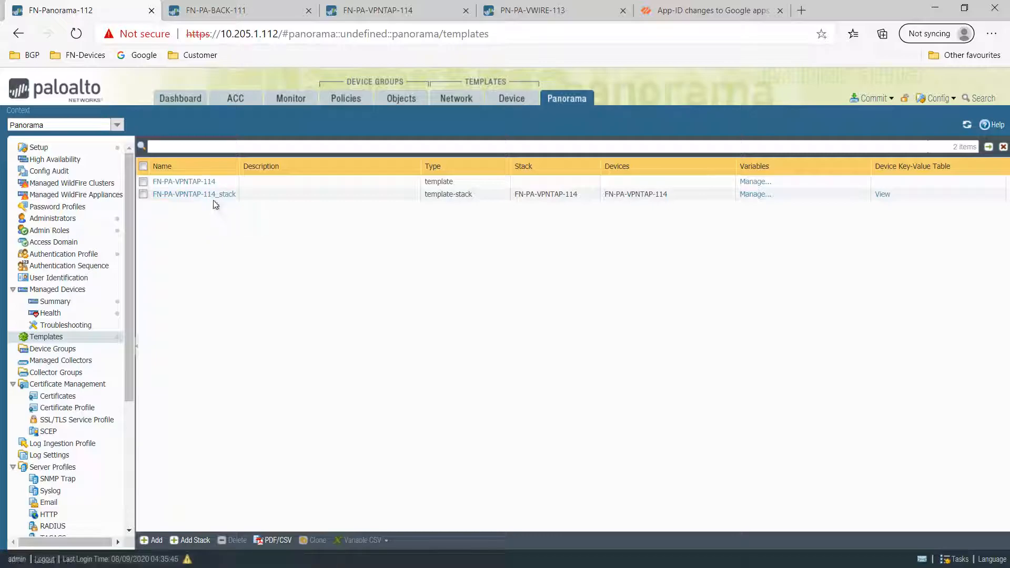
left_click(560, 195)
left_click(552, 184)
left_click(549, 195)
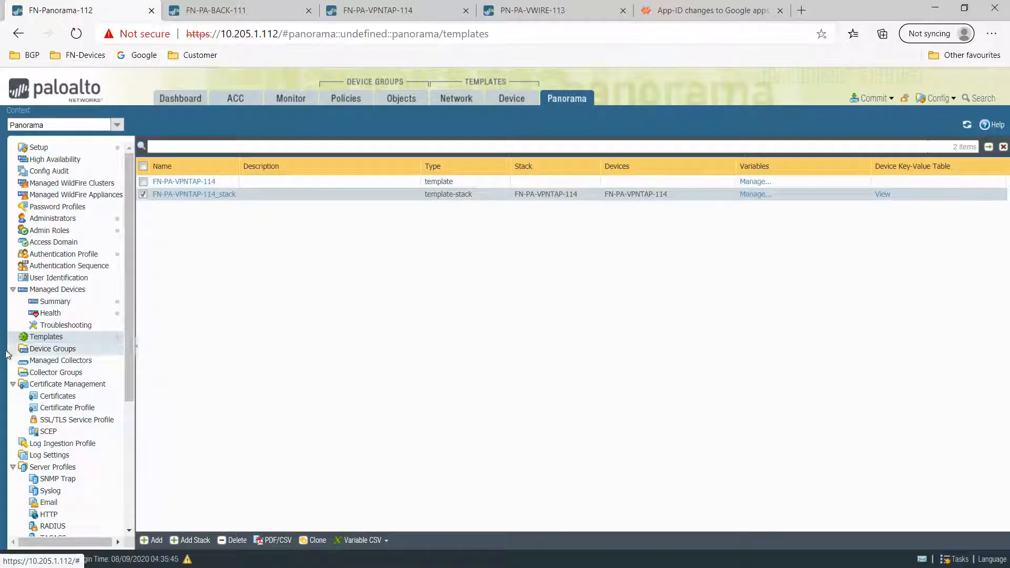
- Select the FN-PA-VPNTAP-114 device group and open its security policy rules
left_click(56, 350)
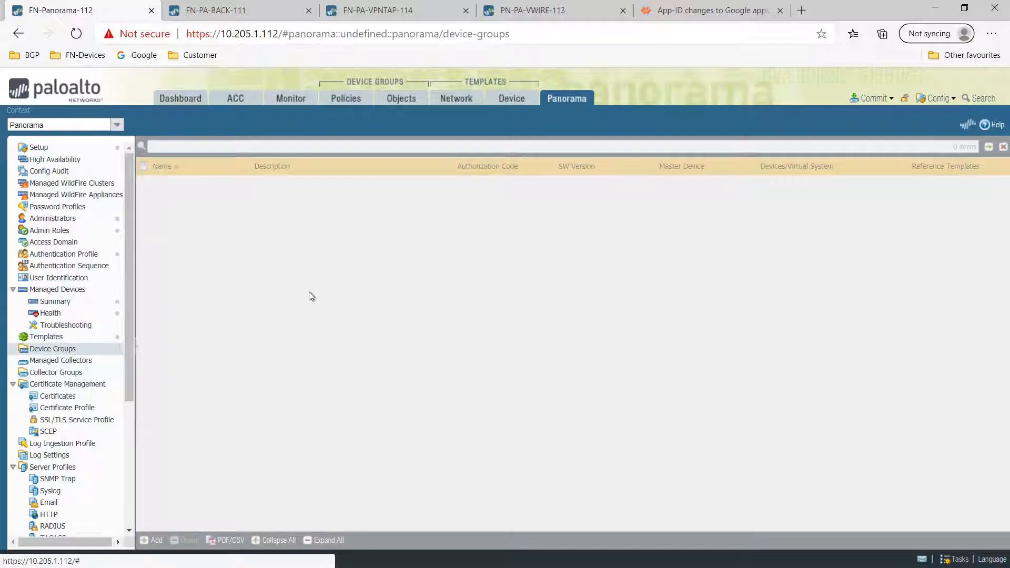
left_click(261, 201)
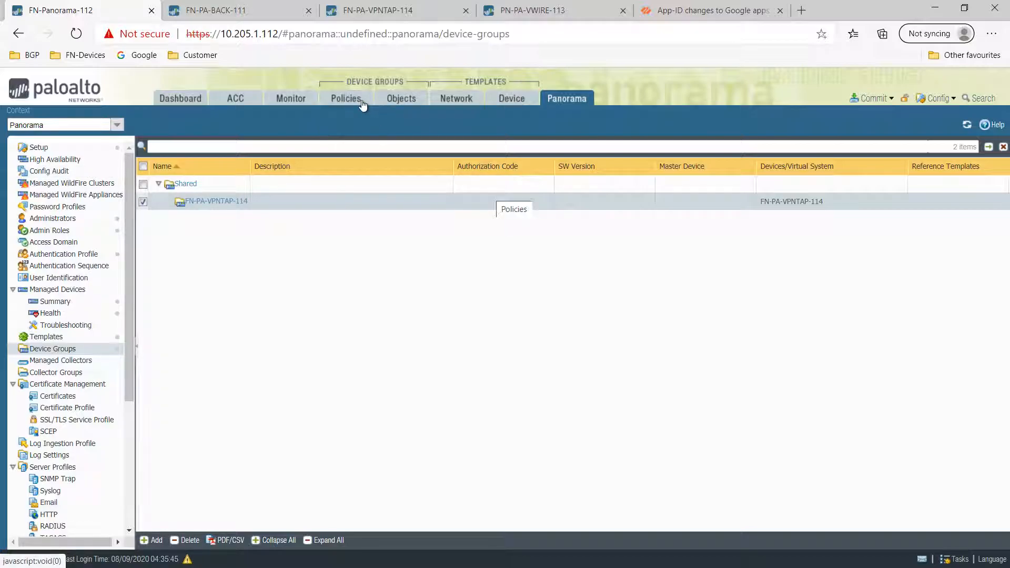
left_click(404, 101)
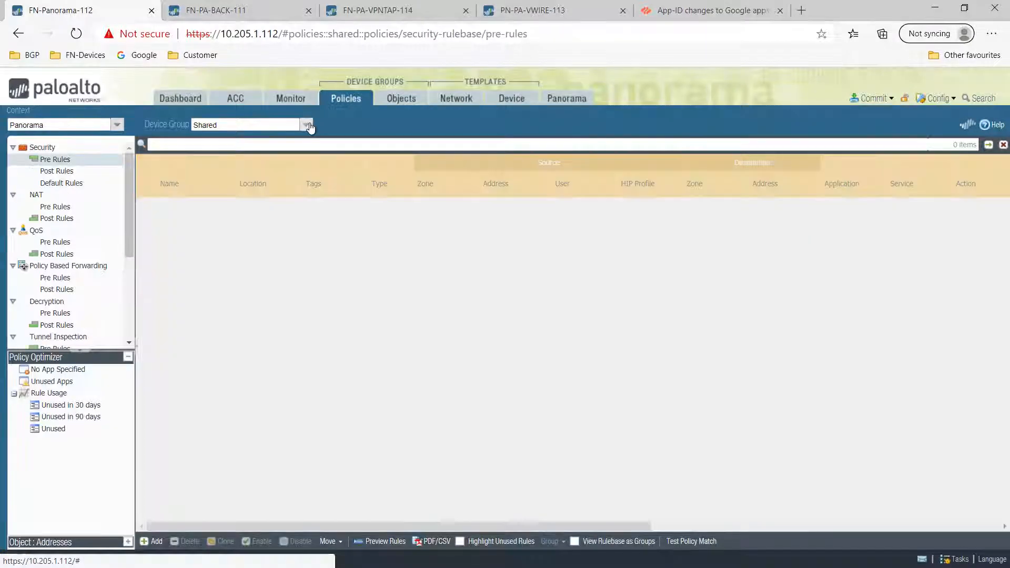
- Show the FN-PA-VPNTAP-114 device group's pre-rules and compare FN-TAP-LAN with the firewall's own rule
left_click(306, 125)
left_click(261, 151)
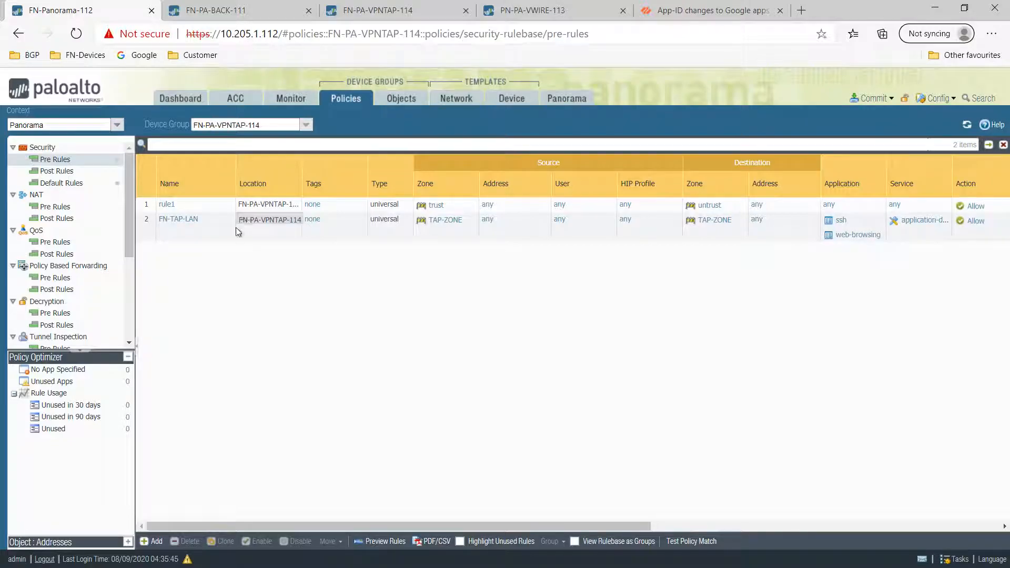
left_click(238, 235)
left_click(378, 10)
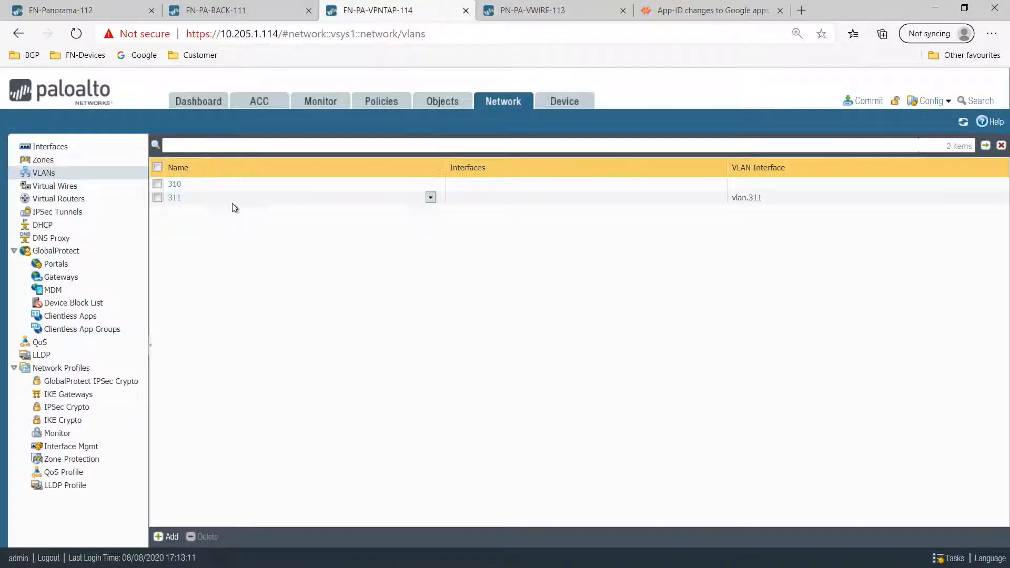
left_click(380, 102)
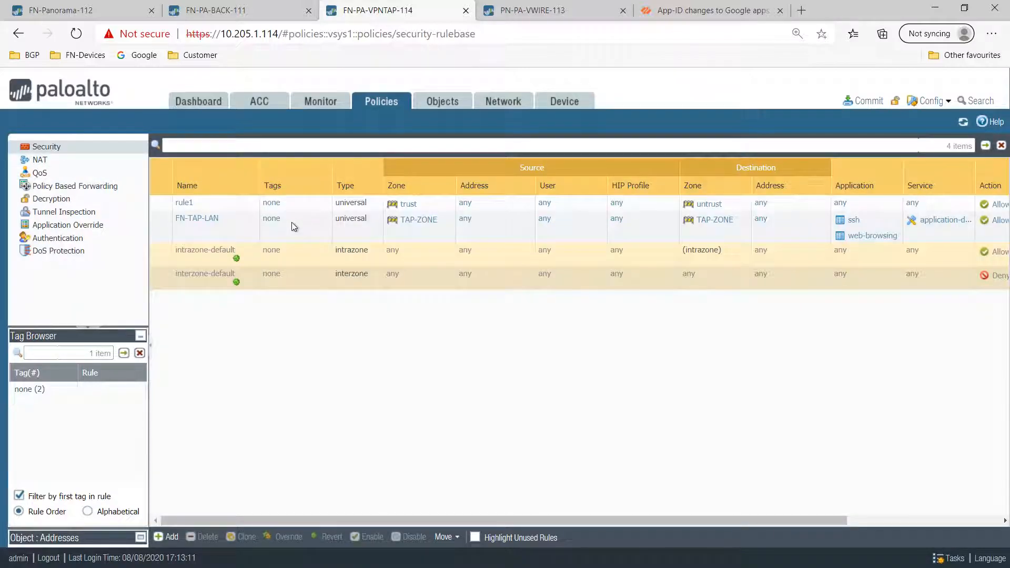
left_click(227, 223)
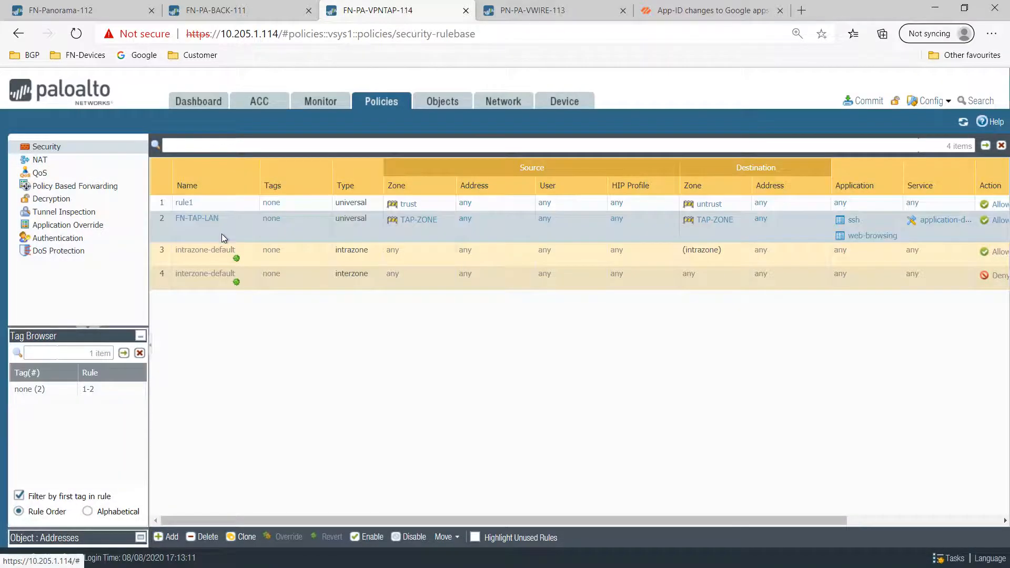
- Return to Panorama's pre-rules, check the device group list without changing it, then move to the firewall tab
left_click(251, 8)
left_click(61, 10)
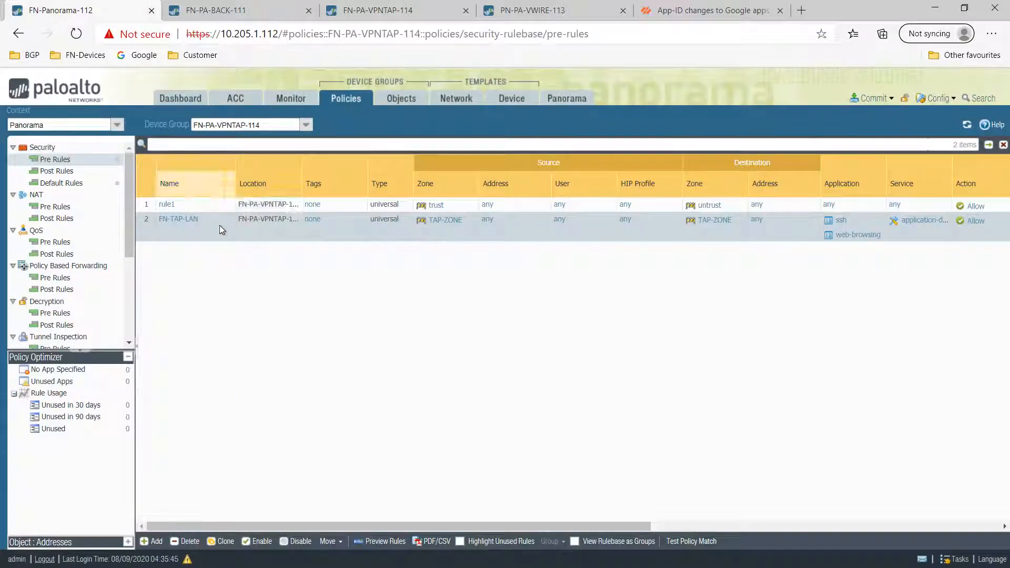
left_click(306, 125)
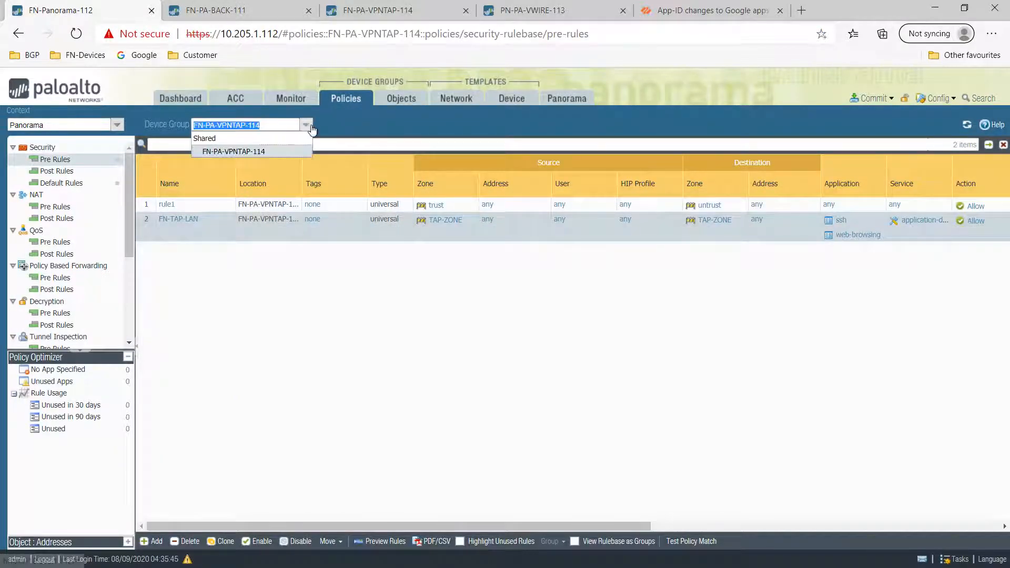
left_click(431, 284)
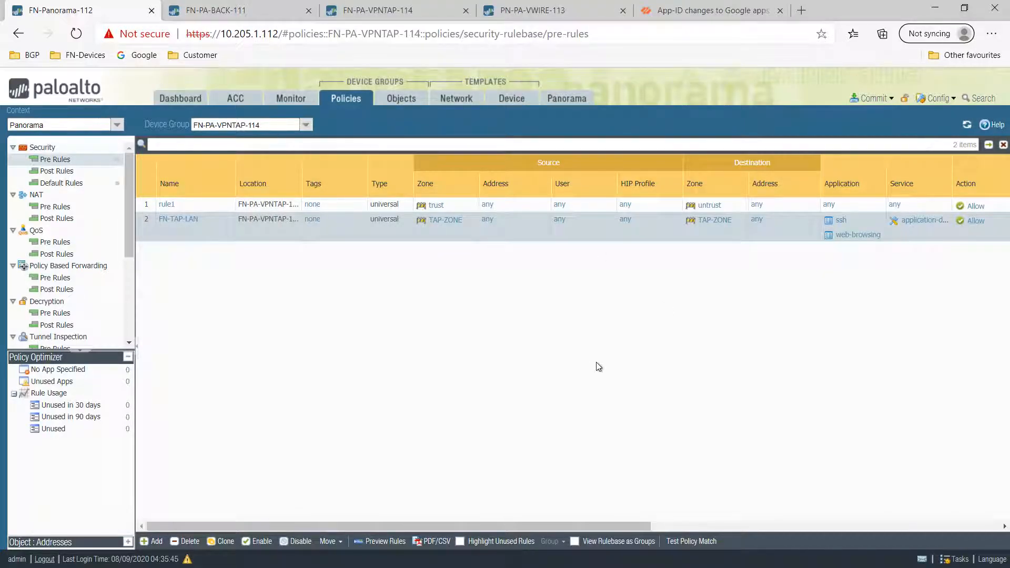
left_click(541, 12)
- Return to Panorama's Setup > Operations page
key("ctrl+shift+Tab")
key("ctrl+shift+Tab")
key("ctrl+shift+Tab")
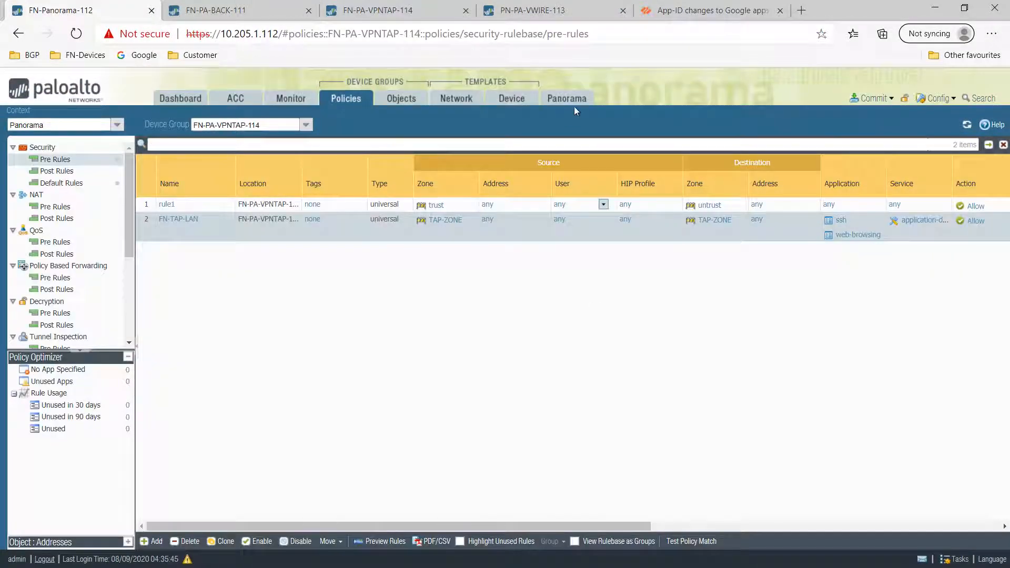
left_click(574, 102)
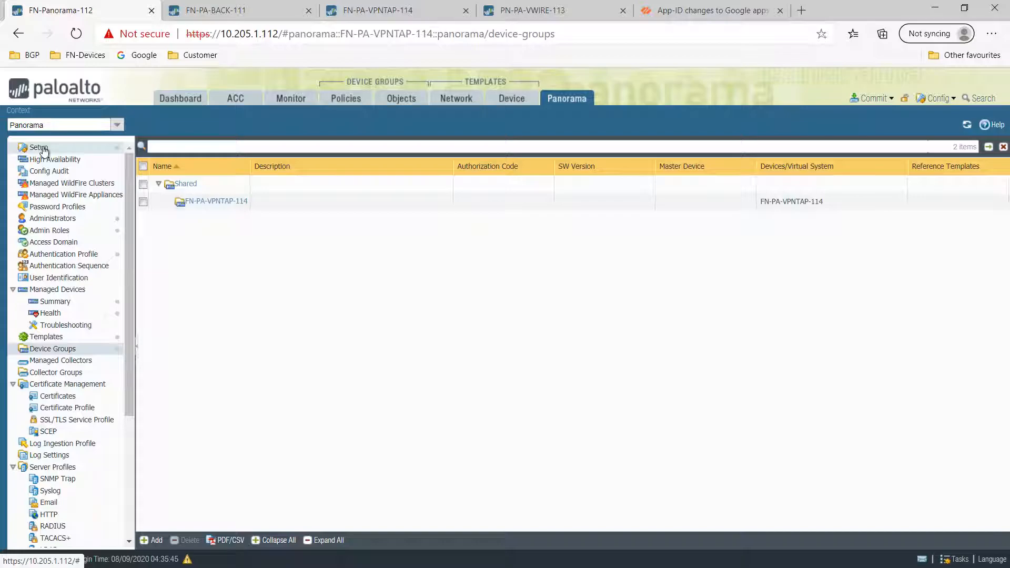
left_click(39, 148)
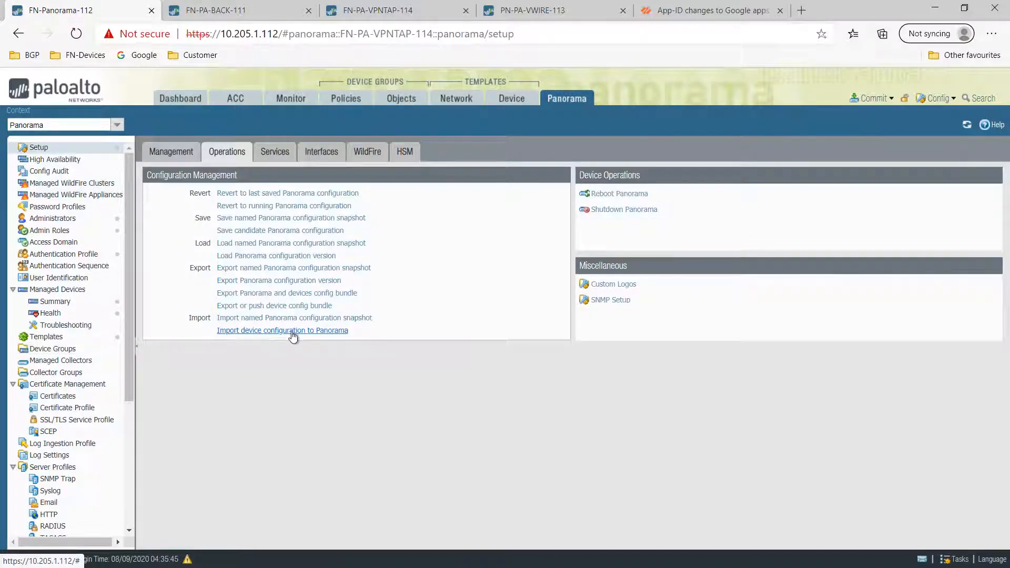
- Check the FN-PA-VPNTAP-114 template and FN-PA-VPNTAP-114_stack rows, then list the device groups
left_click(58, 337)
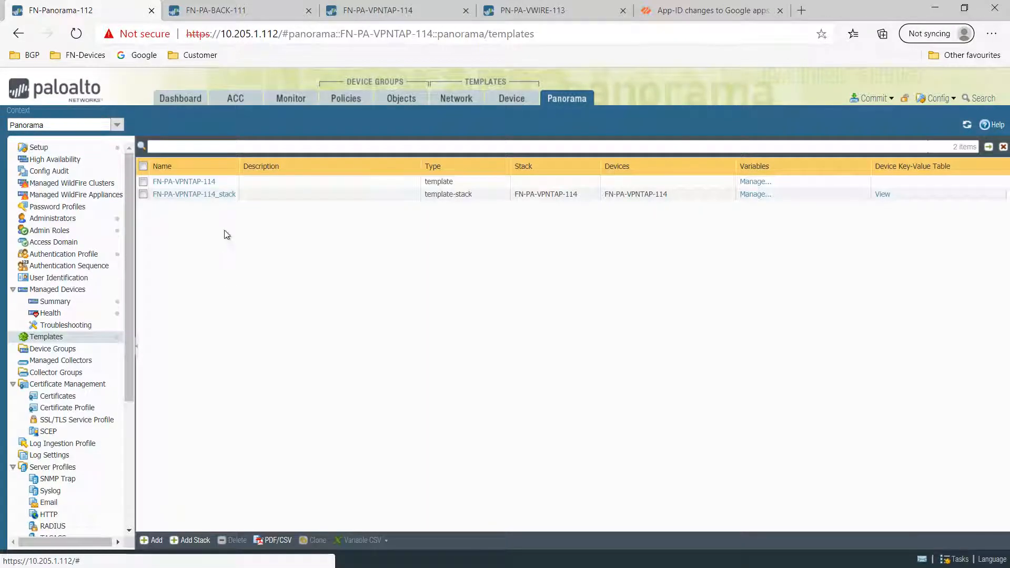
left_click(254, 182)
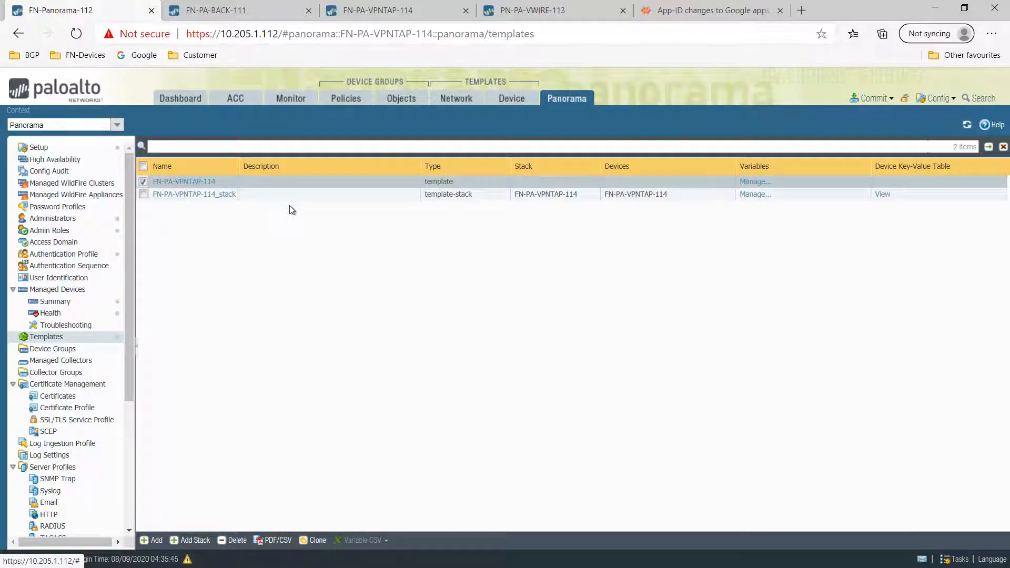
left_click(340, 195)
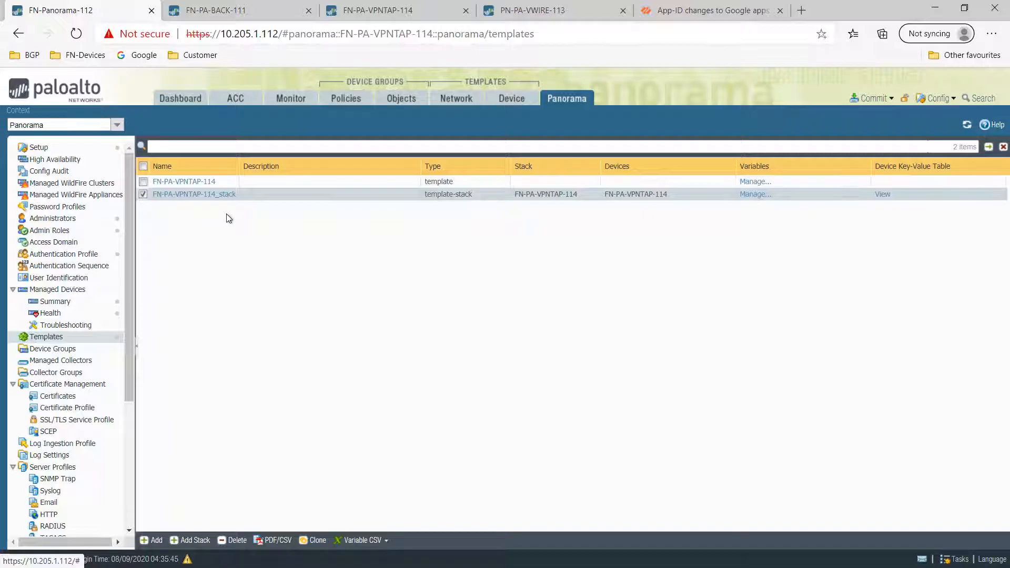
left_click(56, 353)
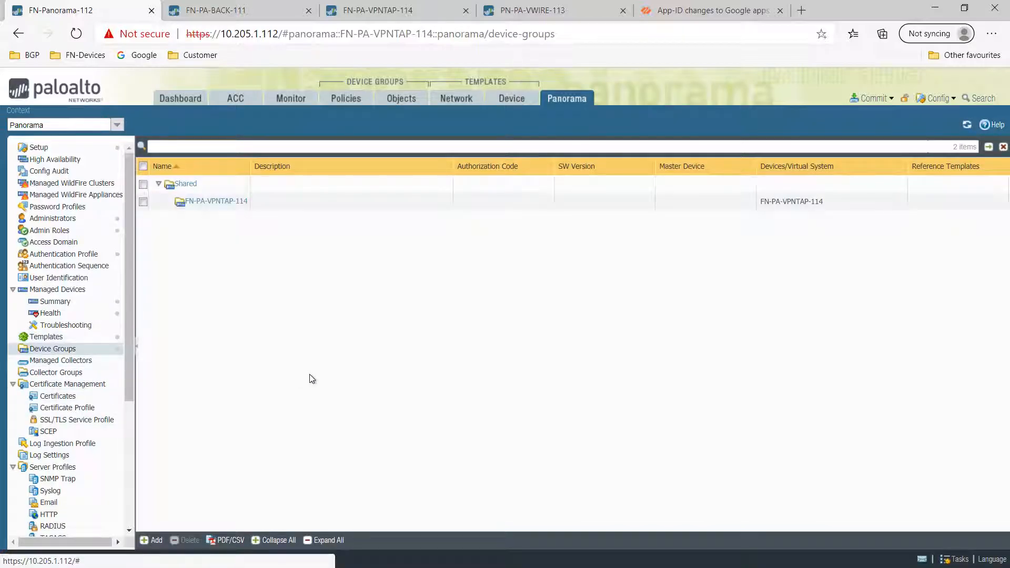
- Show the FN-PA-VPNTAP-114 template's interfaces and the firewall's own Ethernet interfaces, selecting ethernet1/2
left_click(400, 100)
left_click(456, 100)
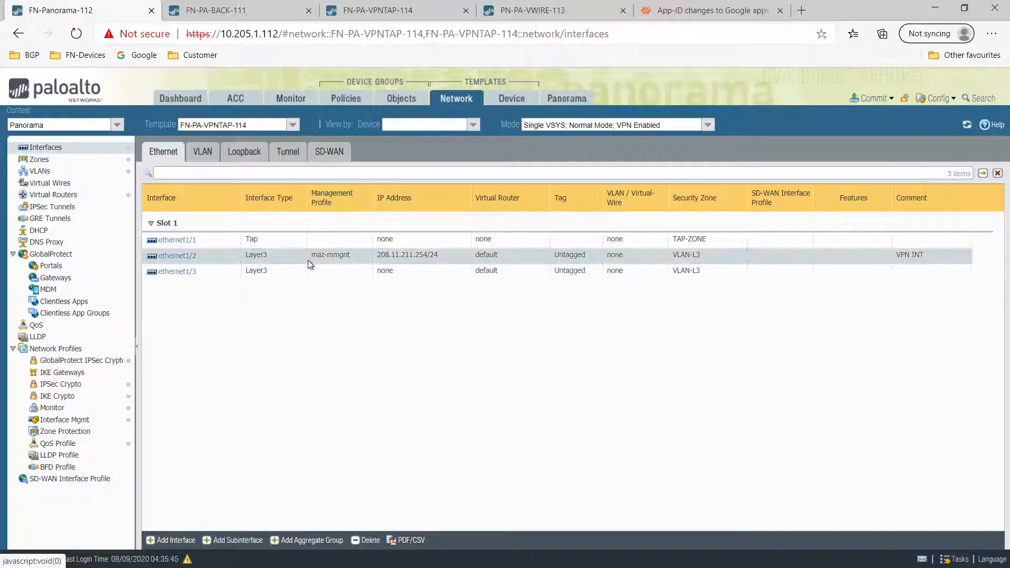
left_click(378, 10)
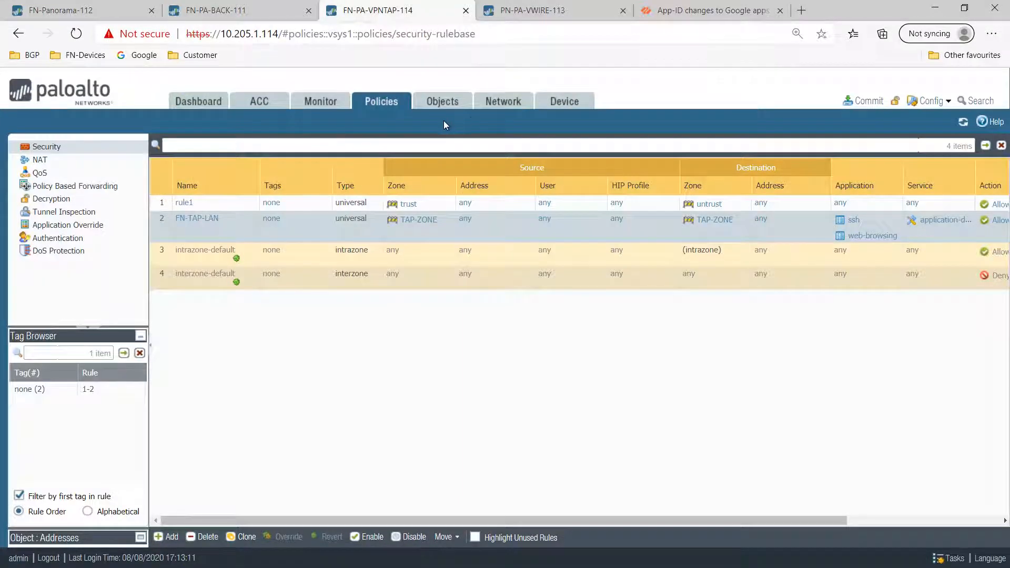
left_click(503, 101)
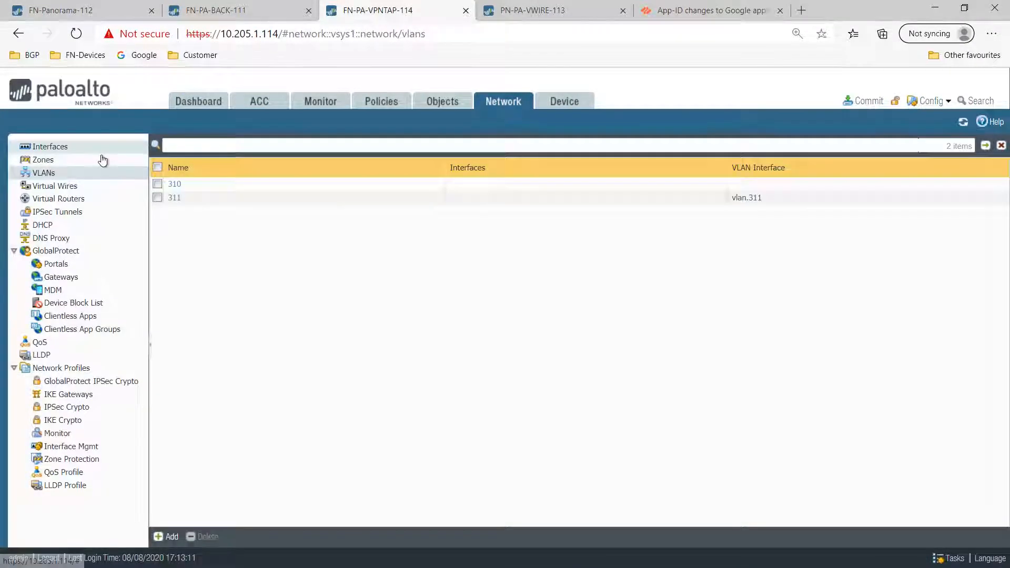
left_click(102, 150)
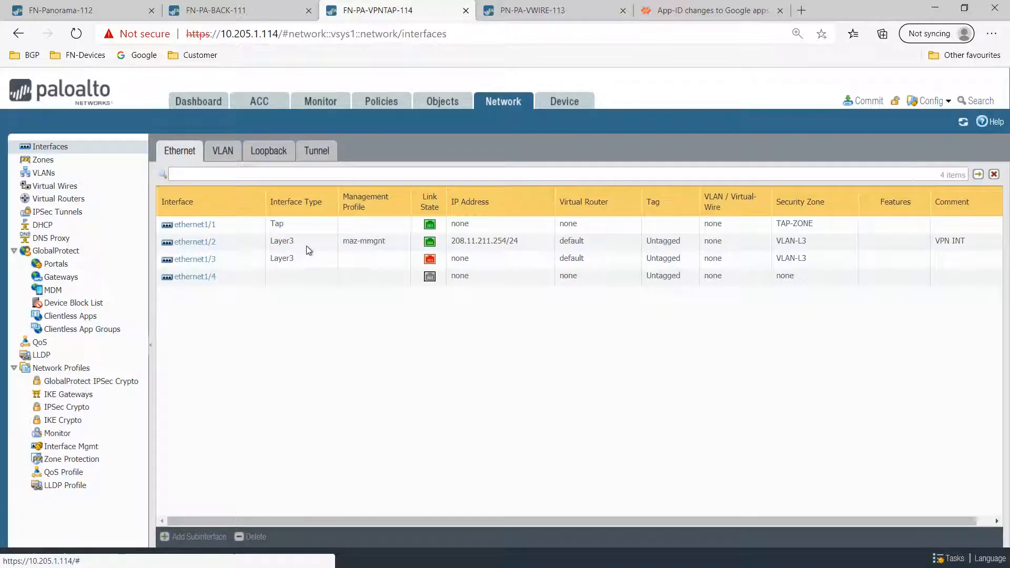
left_click(307, 246)
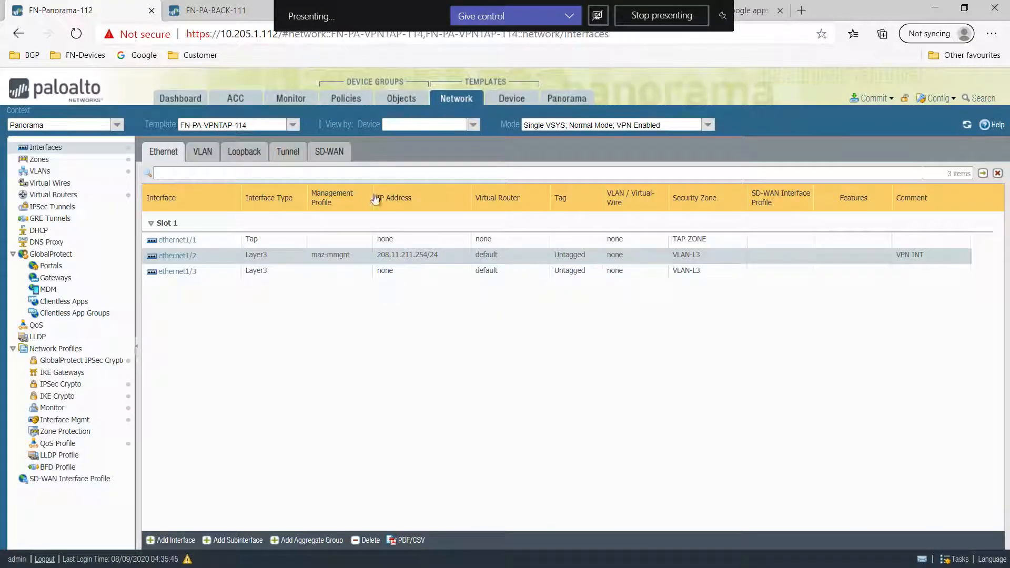
- Compare ethernet1/2, ethernet1/3 and ethernet1/4 between template and firewall, then show the template's zones
left_click(379, 242)
left_click(364, 255)
left_click(345, 269)
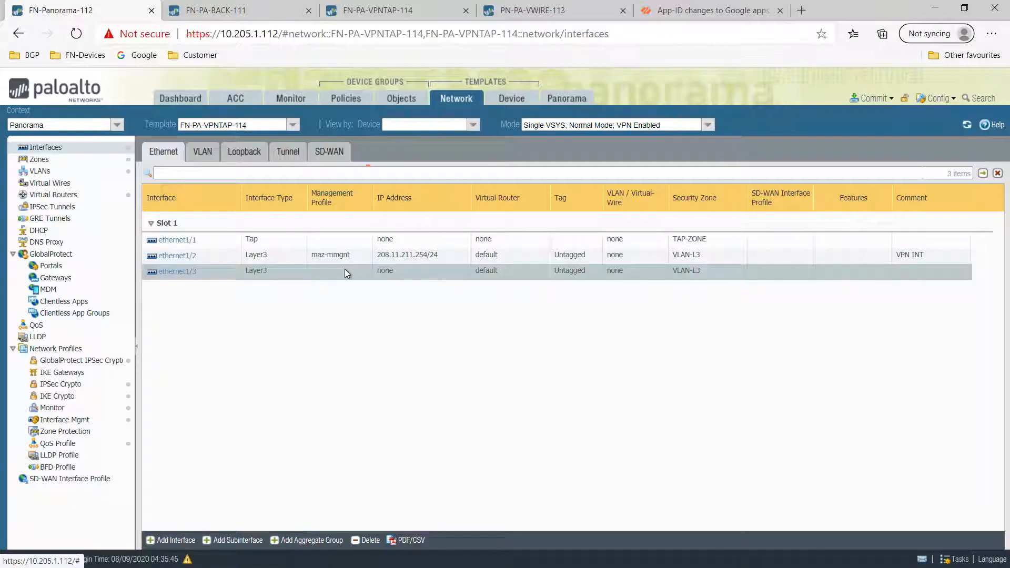
left_click(552, 12)
left_click(378, 10)
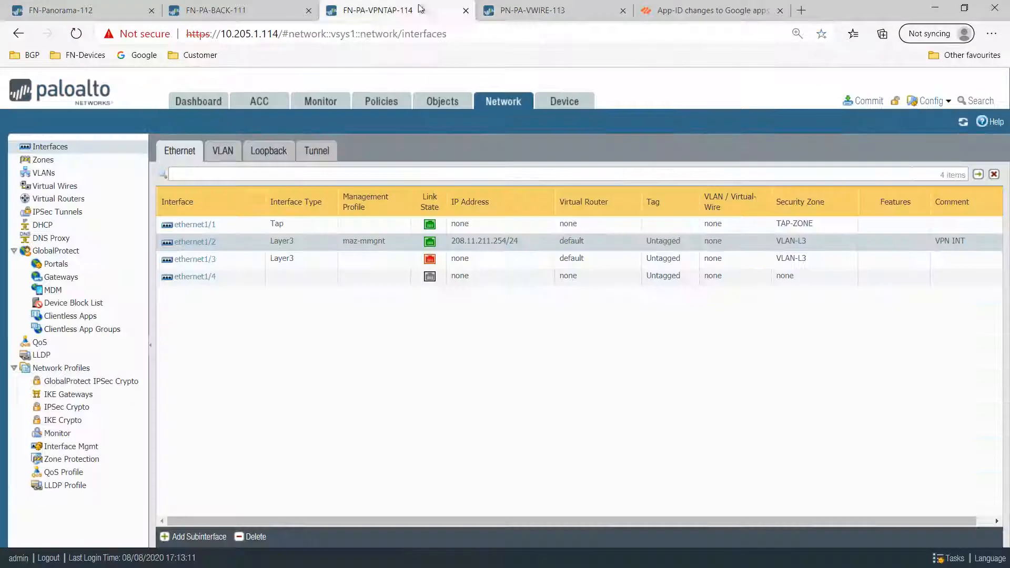
left_click(321, 279)
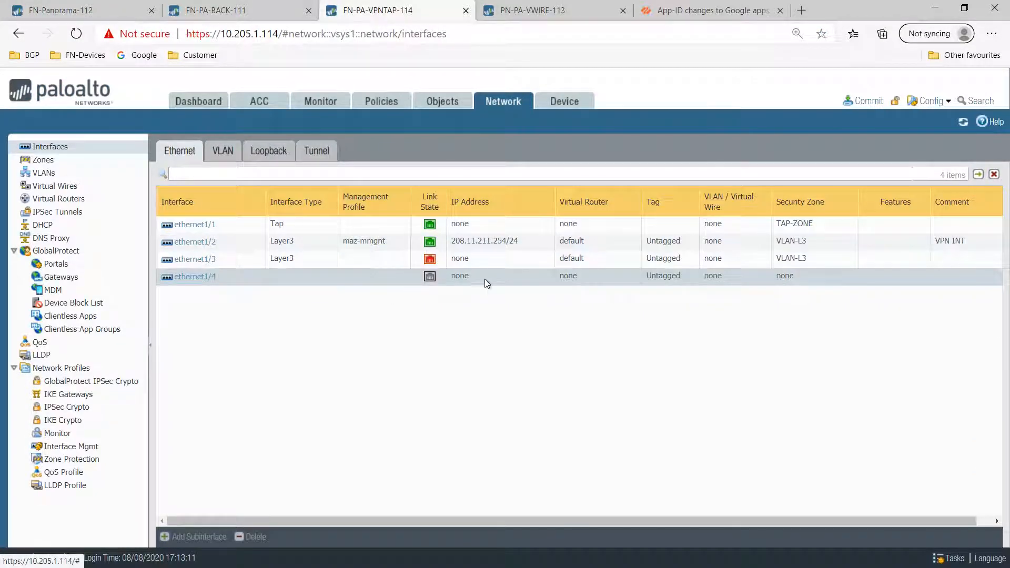
left_click(103, 10)
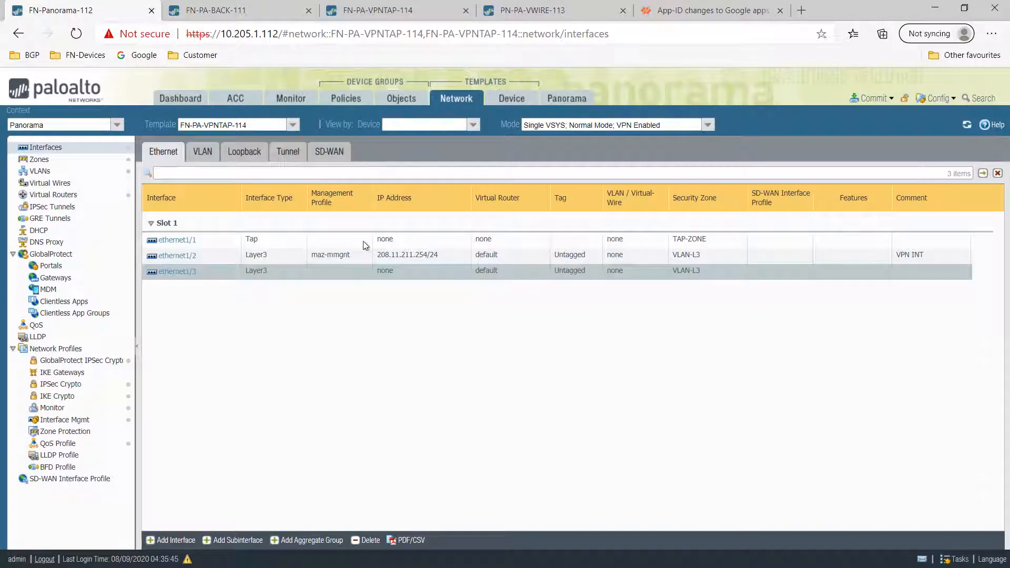
left_click(428, 253)
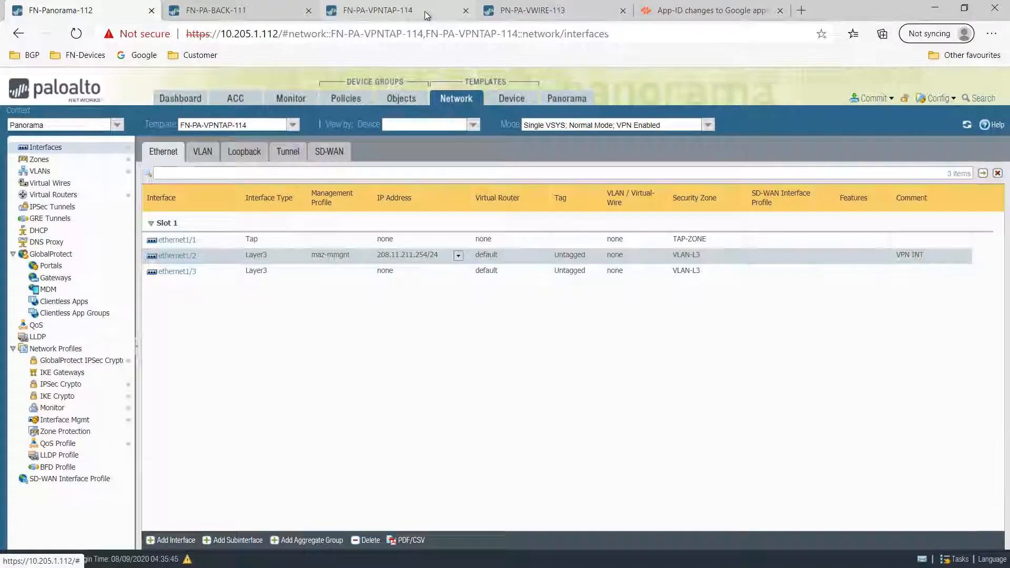
left_click(378, 10)
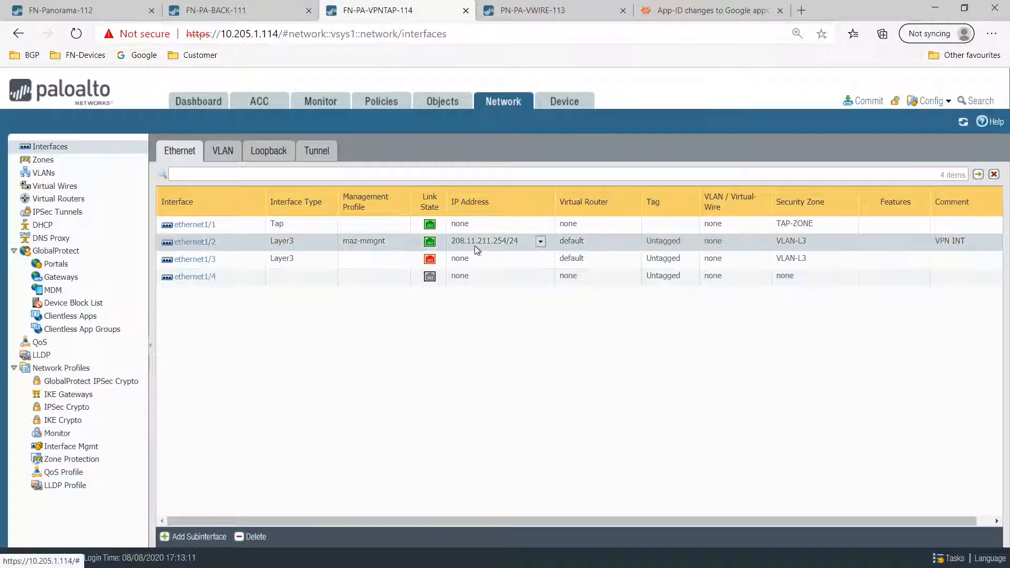
left_click(104, 11)
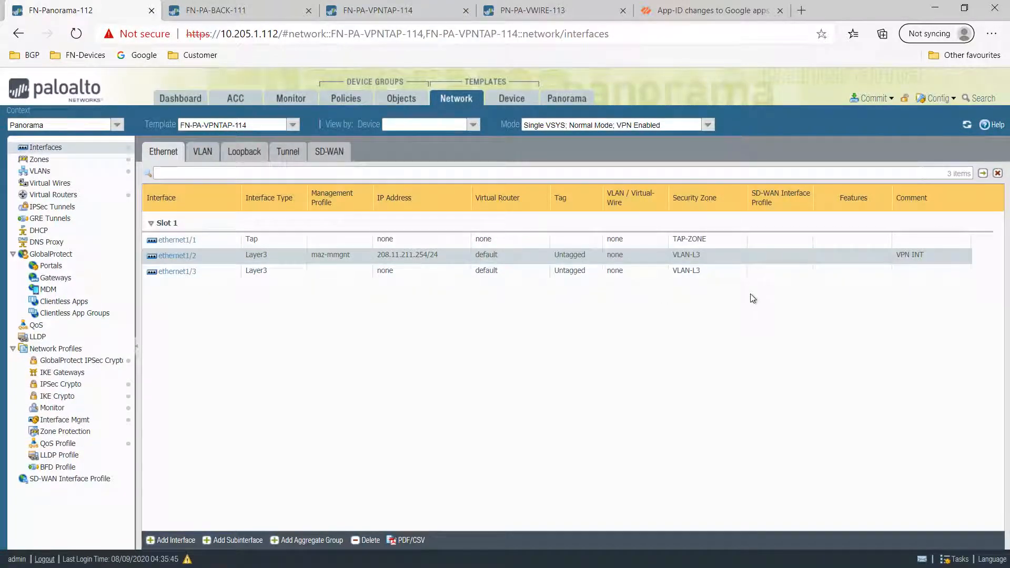
left_click(40, 160)
- Inspect the template's VLANs, virtual wires and default virtual router (vlan.311, ethernet1/2, ethernet1/3)
left_click(53, 176)
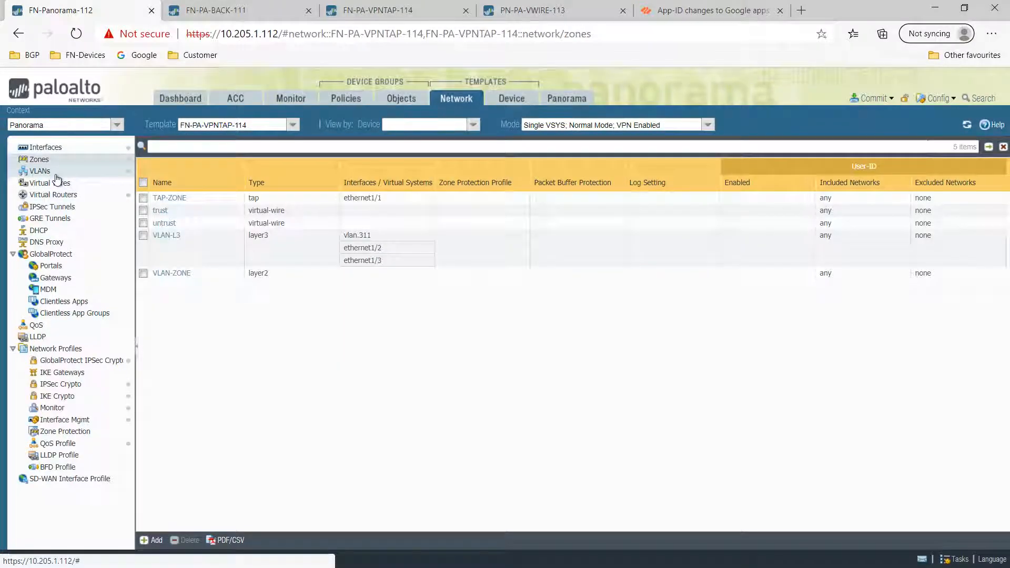
left_click(51, 184)
left_click(58, 196)
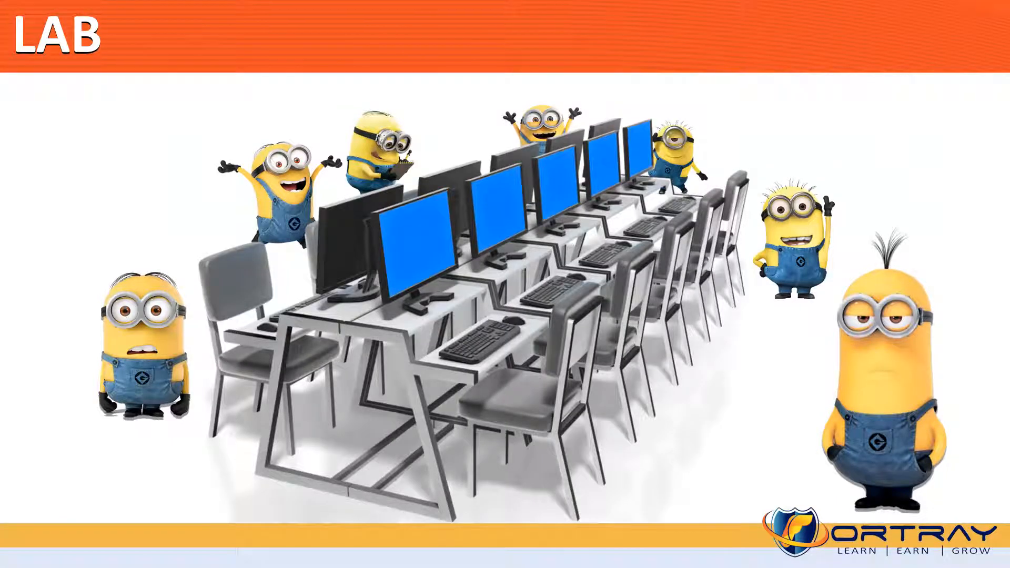
key("Right")
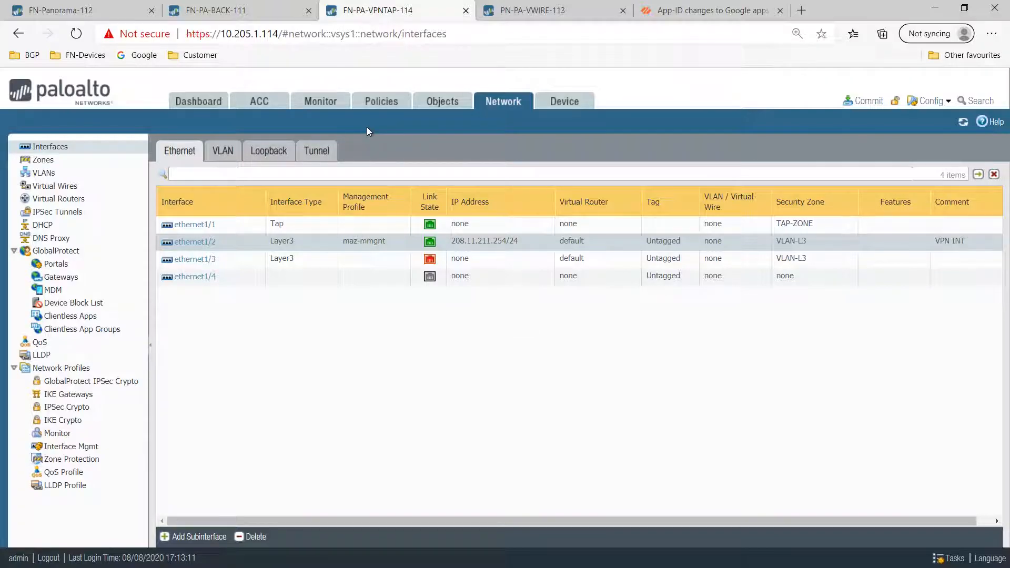
left_click(71, 10)
left_click(378, 10)
left_click(503, 263)
left_click(500, 281)
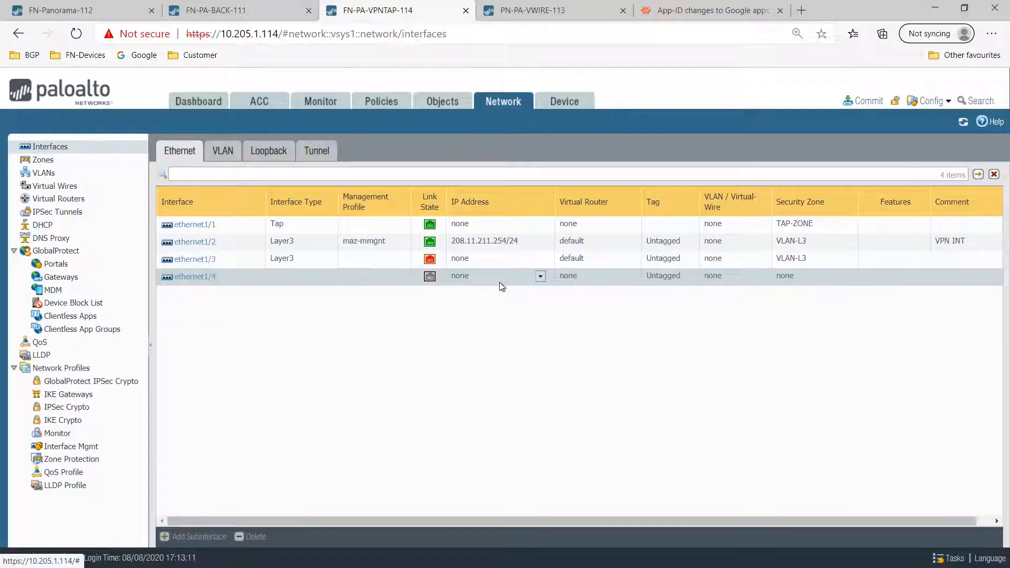
left_click(475, 225)
left_click(482, 243)
left_click(479, 256)
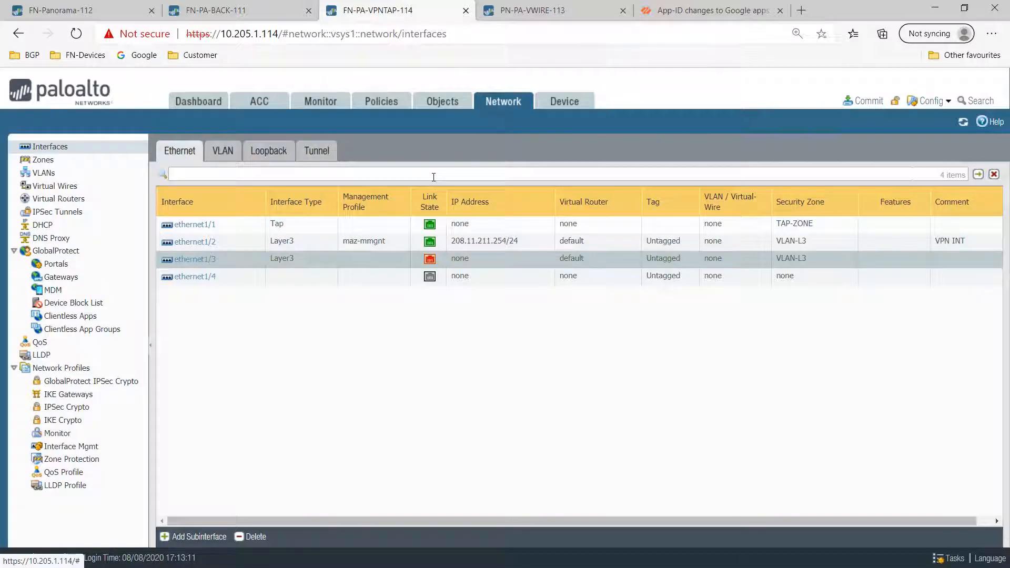
key("ctrl+1")
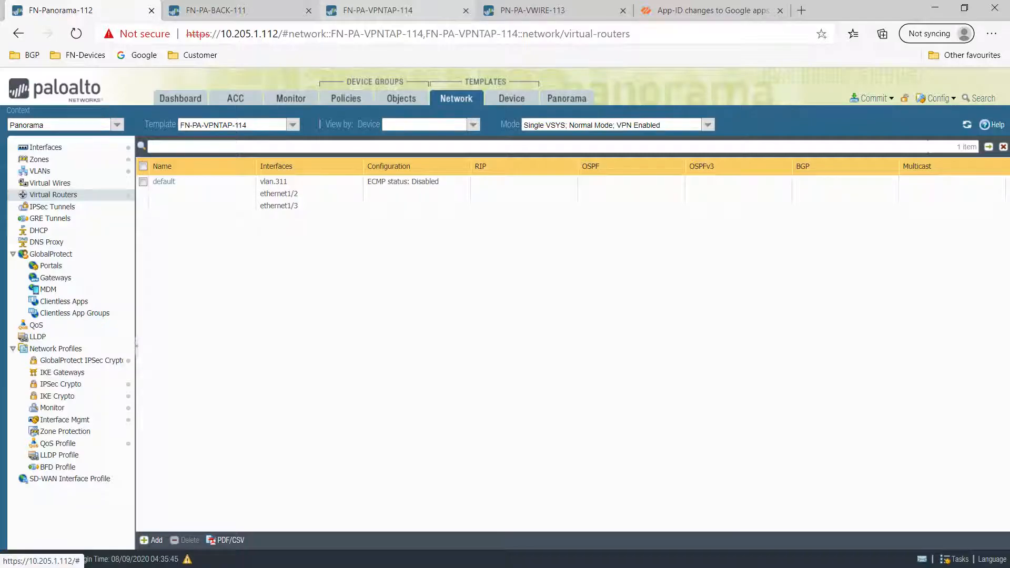
left_click(390, 9)
left_click(564, 101)
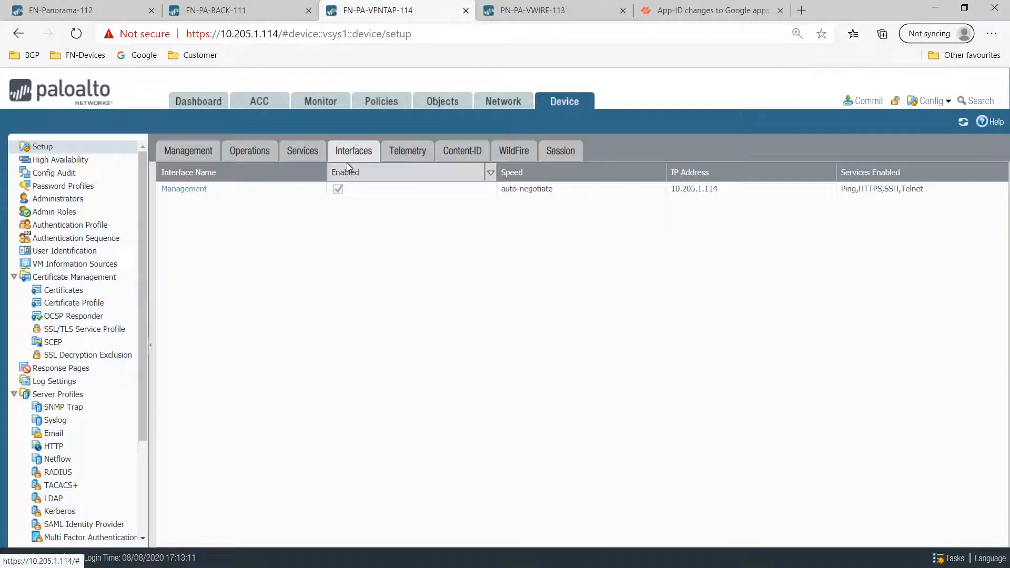
left_click(60, 10)
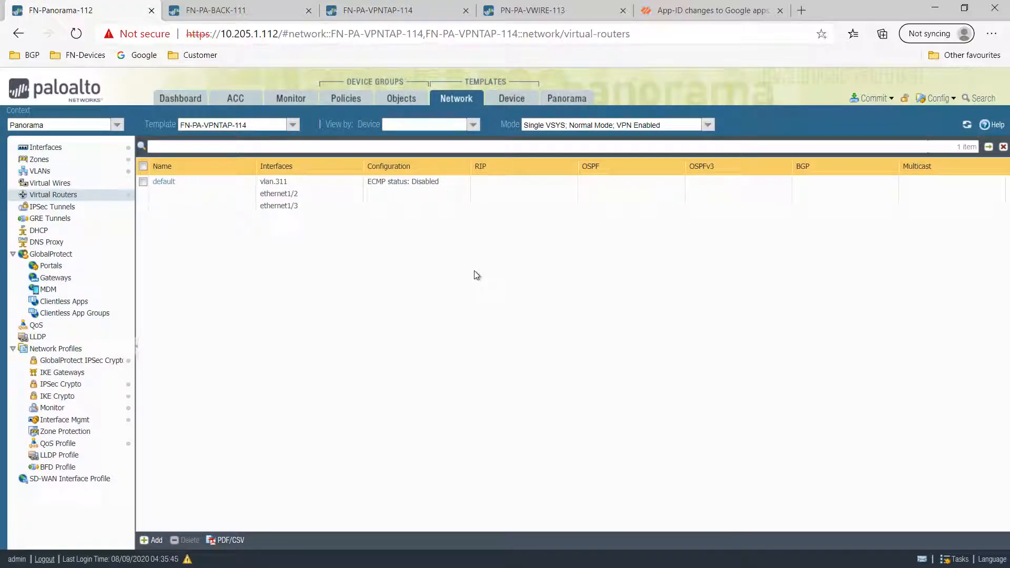
left_click(385, 12)
key("ctrl+shift+Tab")
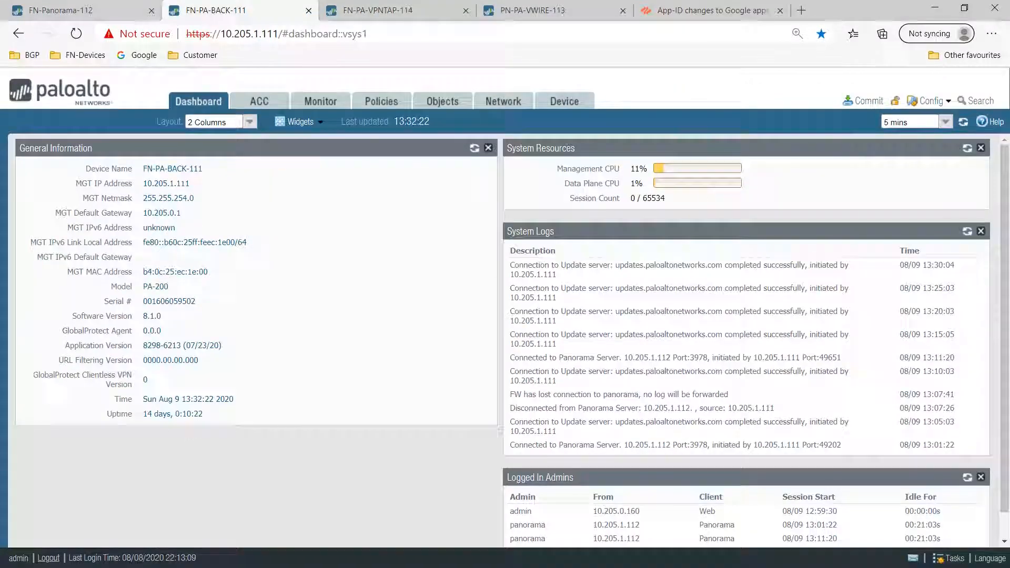
key("ctrl+shift+Tab")
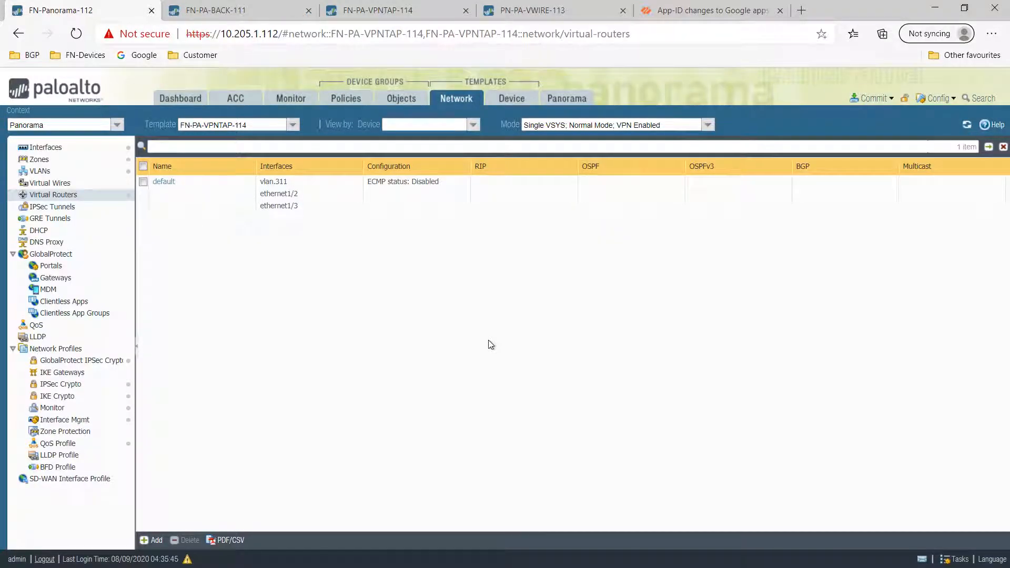
left_click(395, 9)
key("ctrl+shift+Tab")
key("ctrl+shift+Tab")
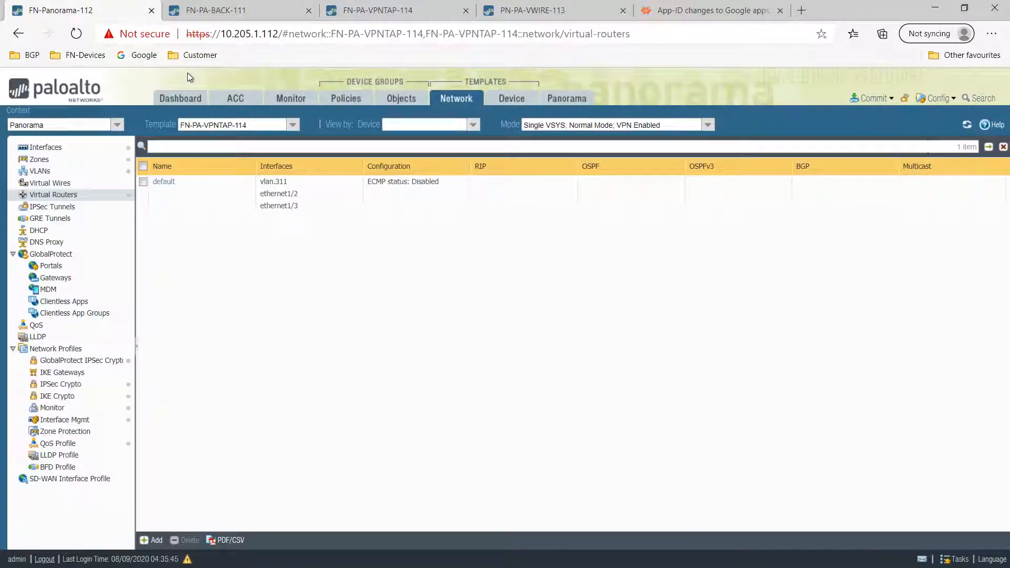
- Select FN-PA-VPNTAP-114 in Managed Devices summary and scroll sideways to see its template and sync status
left_click(564, 98)
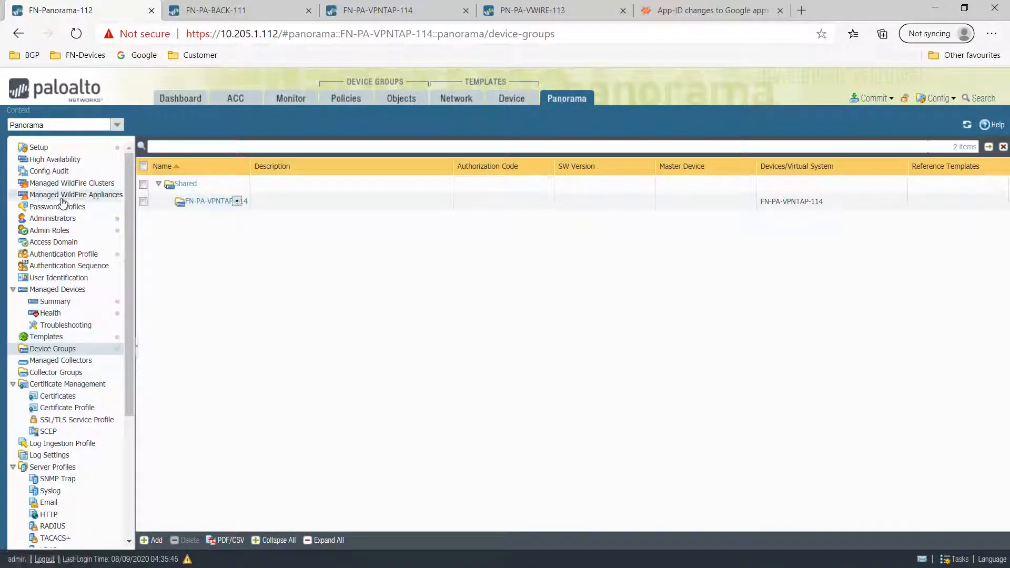
left_click(61, 301)
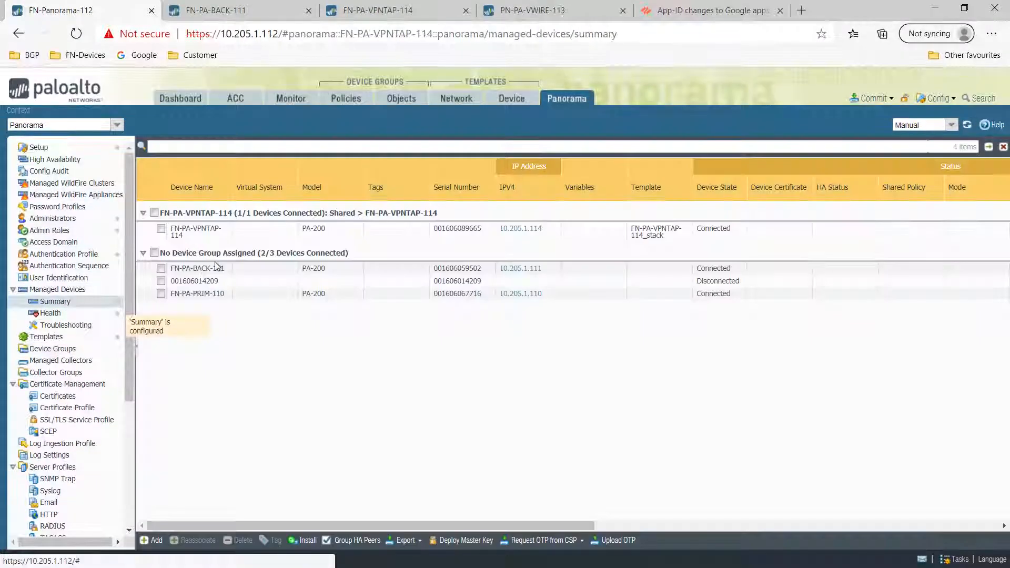
left_click(252, 277)
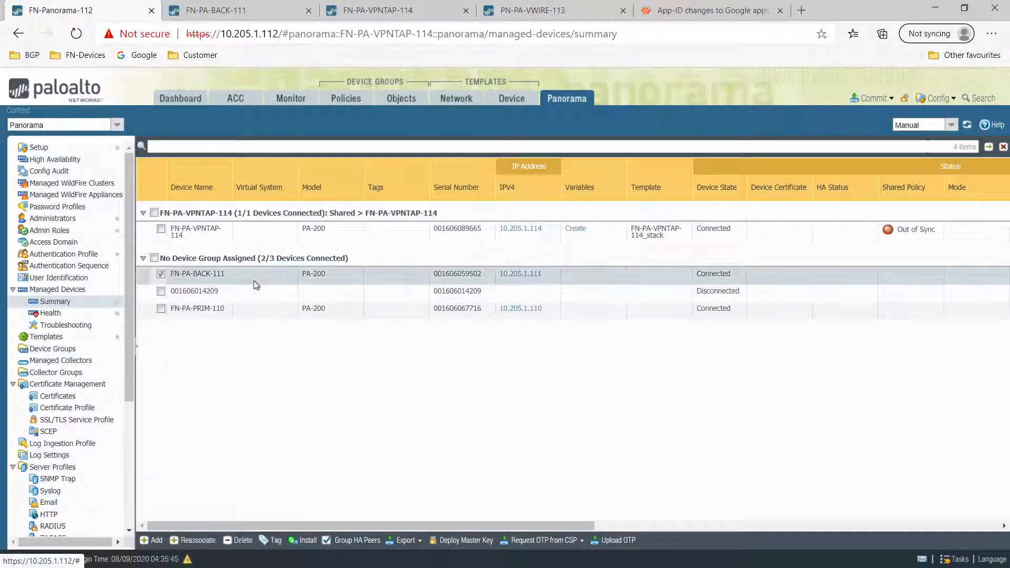
left_click(661, 234)
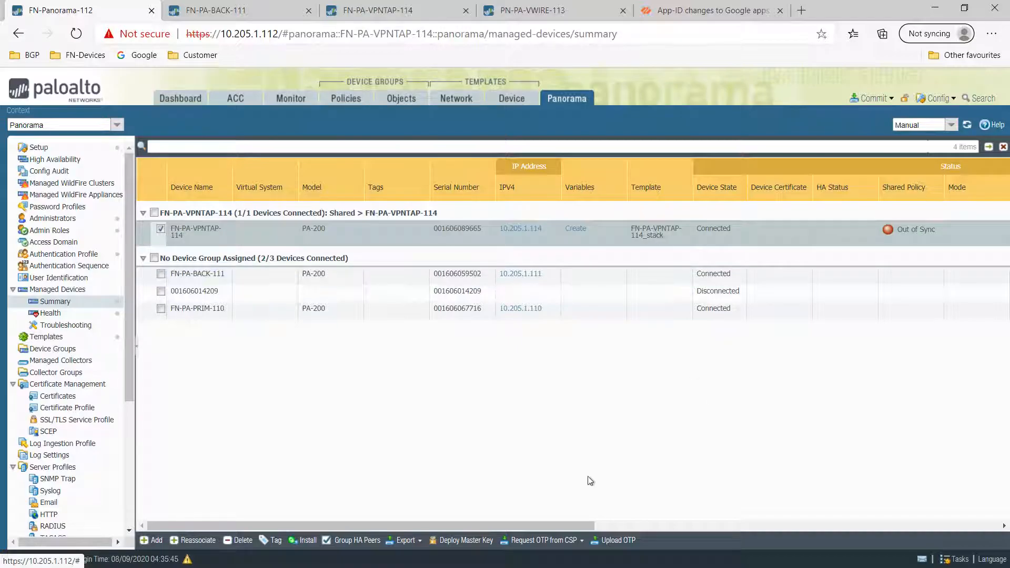
left_click_drag(550, 524, 968, 515)
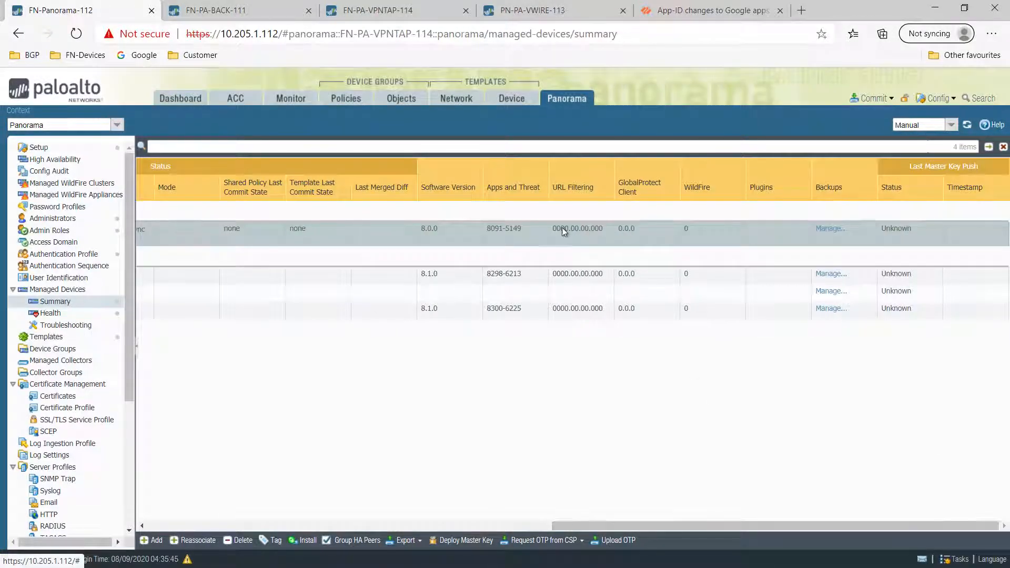
left_click_drag(554, 525, 178, 519)
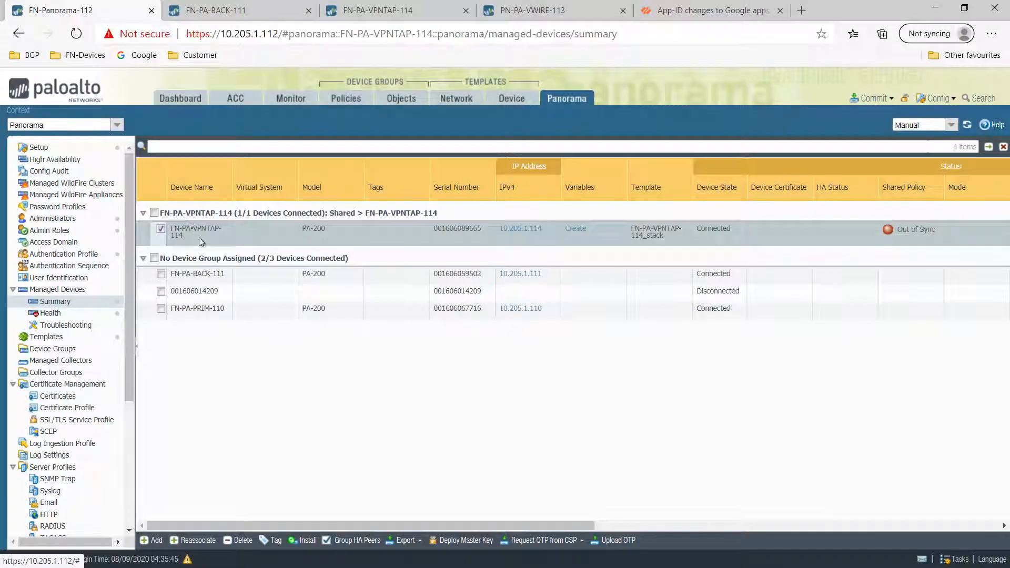
scroll(79, 473, "down", 5)
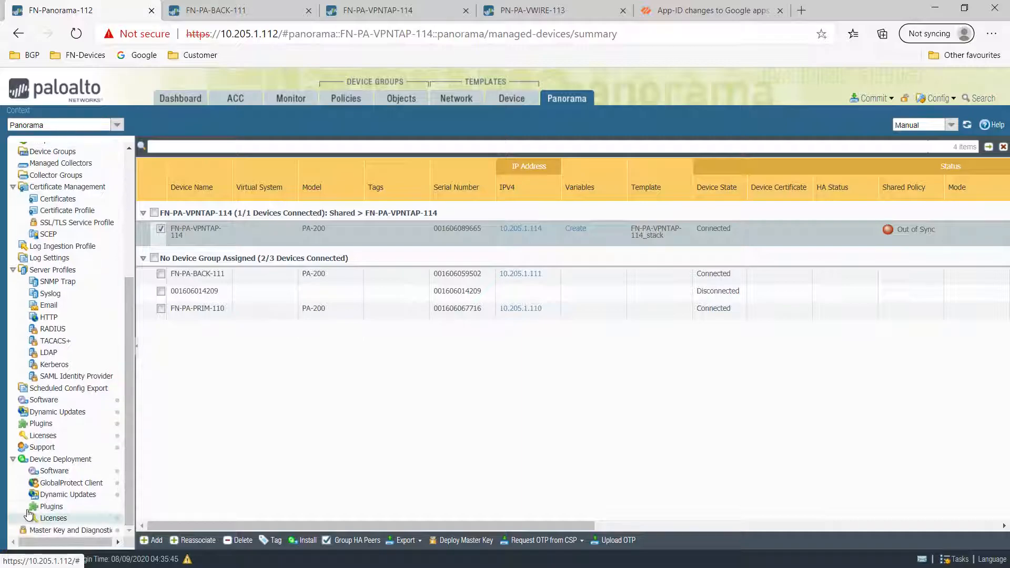
- In Dynamic Updates, start and then cancel deploying WildFire content 1517-1718
left_click(44, 508)
left_click(53, 518)
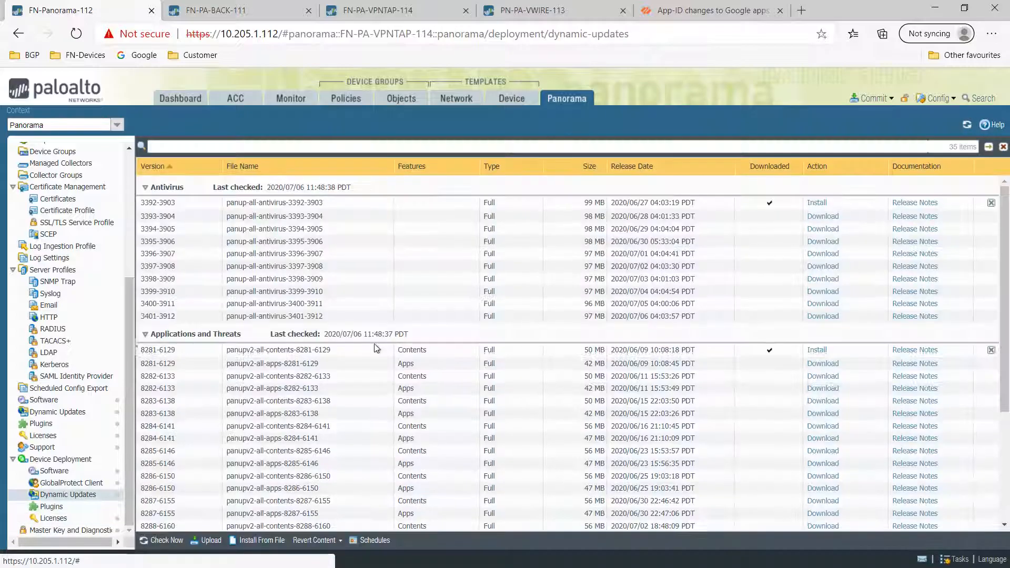
scroll(374, 343, "down", 5)
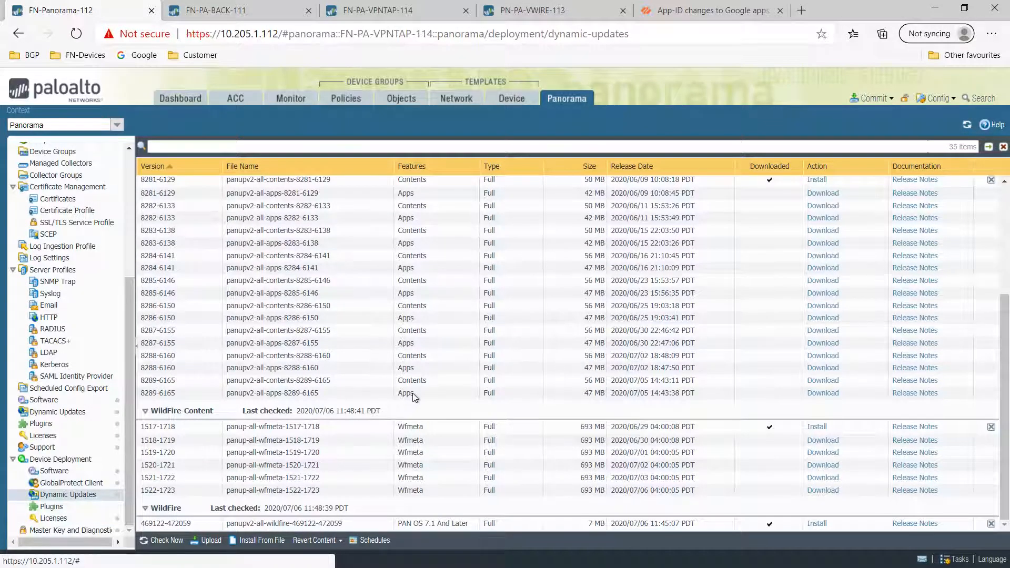
scroll(413, 399, "up", 4)
scroll(414, 399, "down", 4)
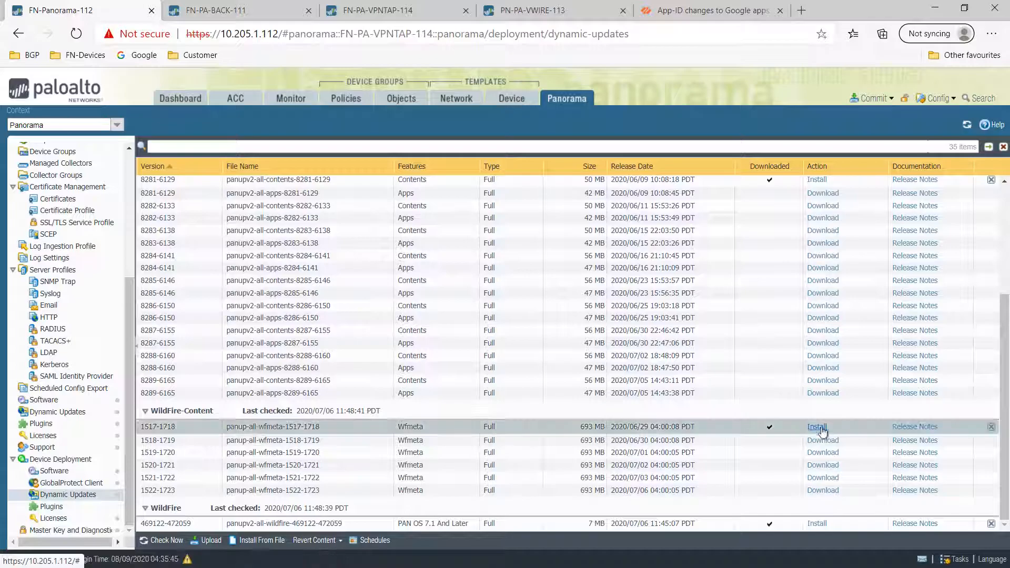
left_click(817, 427)
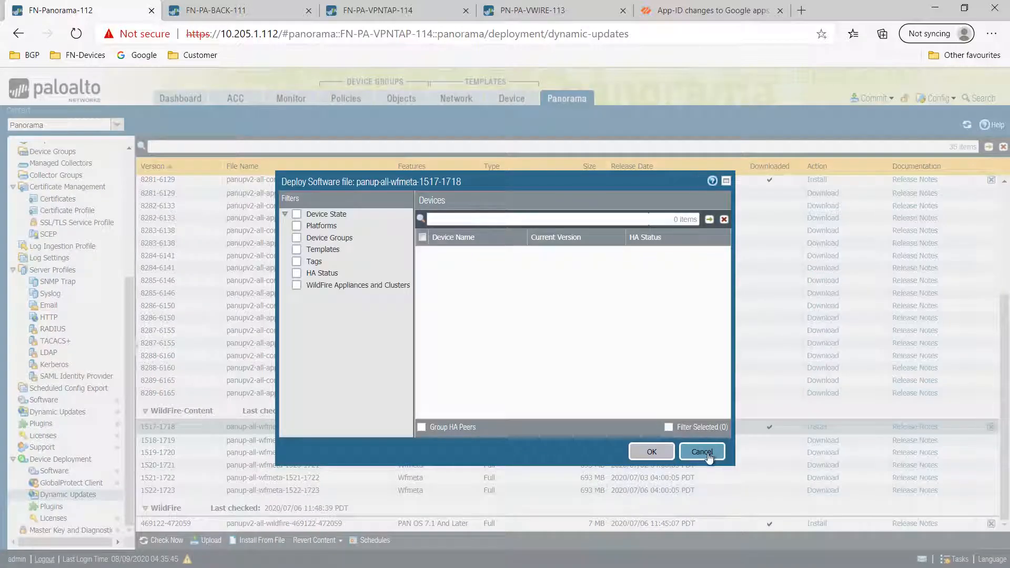
left_click(703, 453)
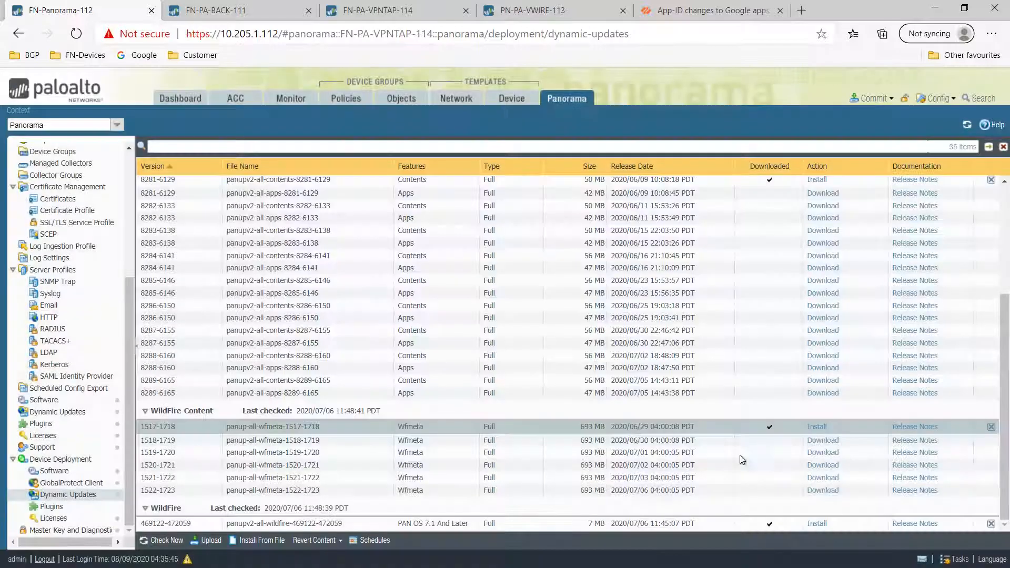
- Start and cancel deploying antivirus content 3392-3903, then show the managed firewalls' Licenses page
scroll(520, 443, "up", 5)
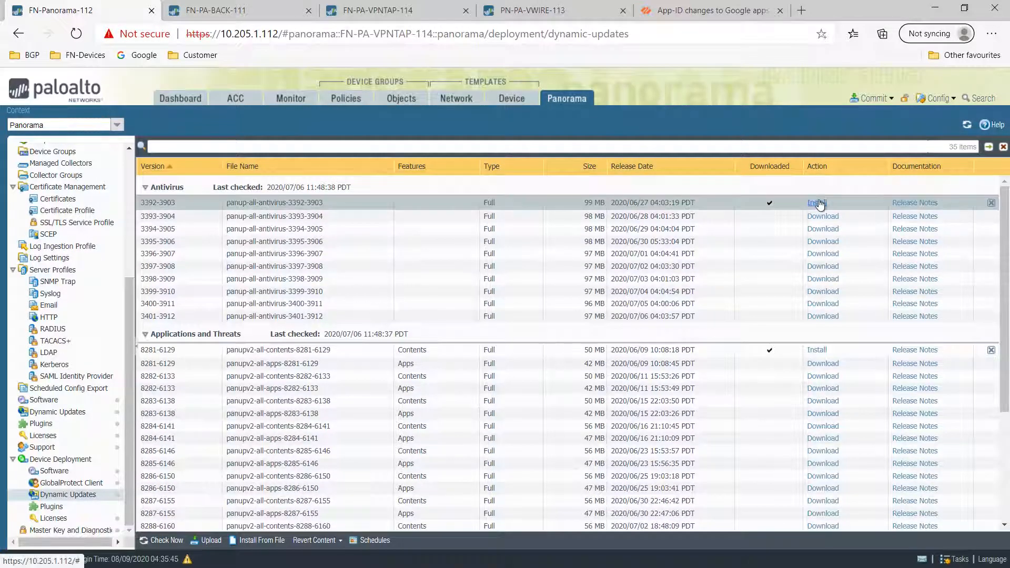
left_click(817, 202)
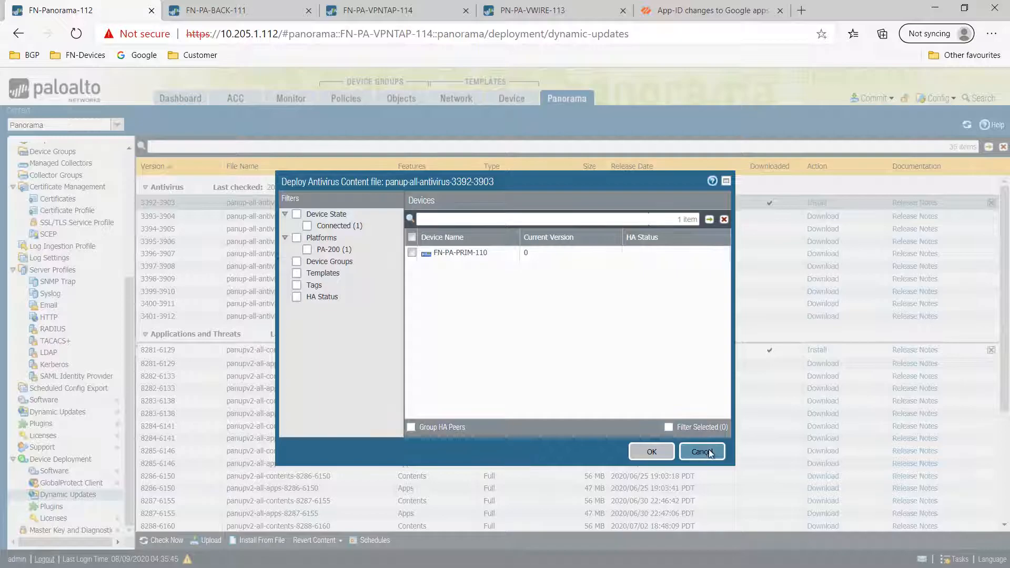
left_click(708, 450)
left_click(53, 518)
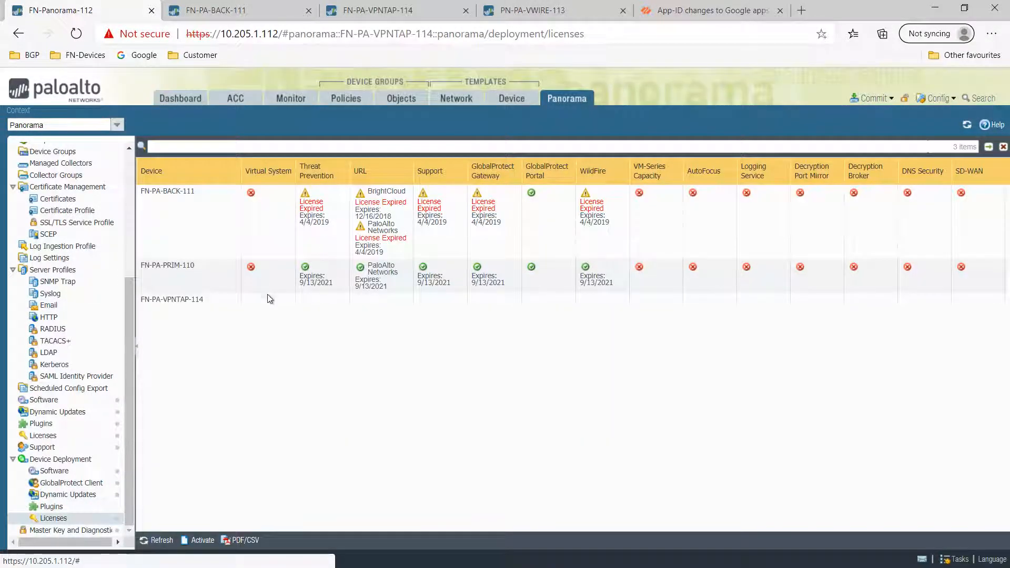
- Check FN-PA-VPNTAP-114's license entry, then view the managed devices summary
left_click(252, 300)
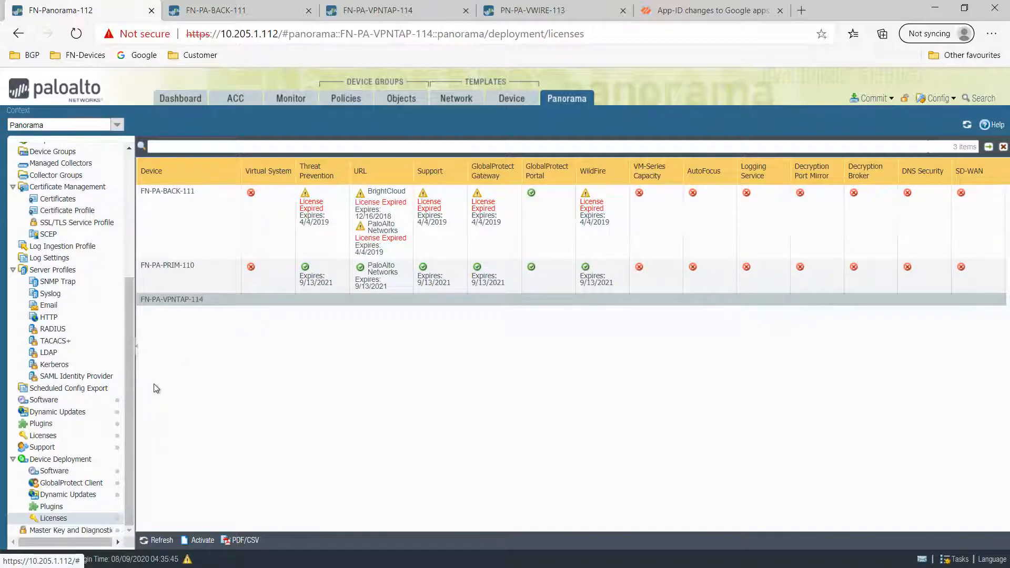
scroll(129, 271, "up", 5)
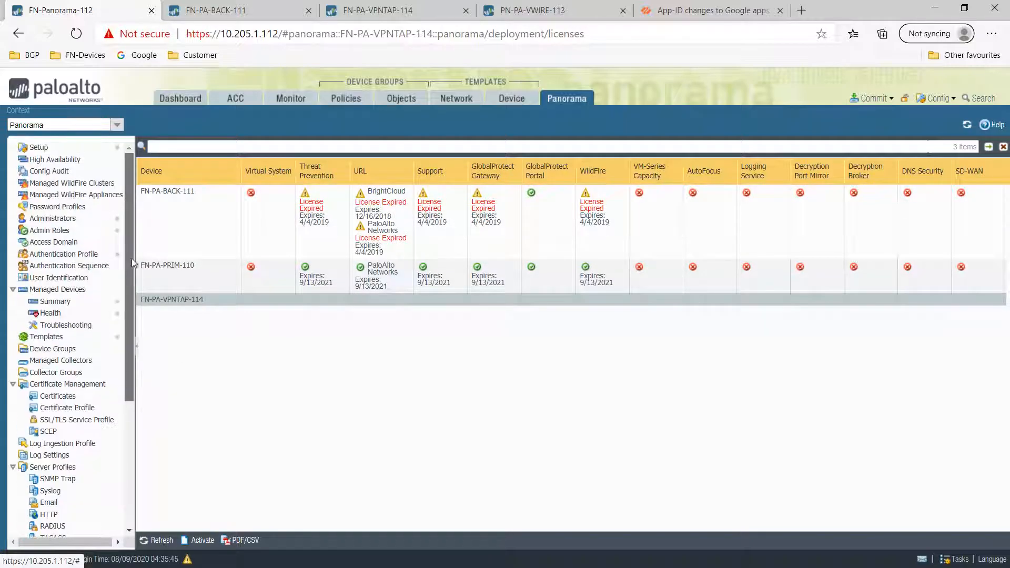
left_click(55, 301)
- Select the FN-PA-VPNTAP-114_stack template stack, then show the Device Groups list
left_click(48, 337)
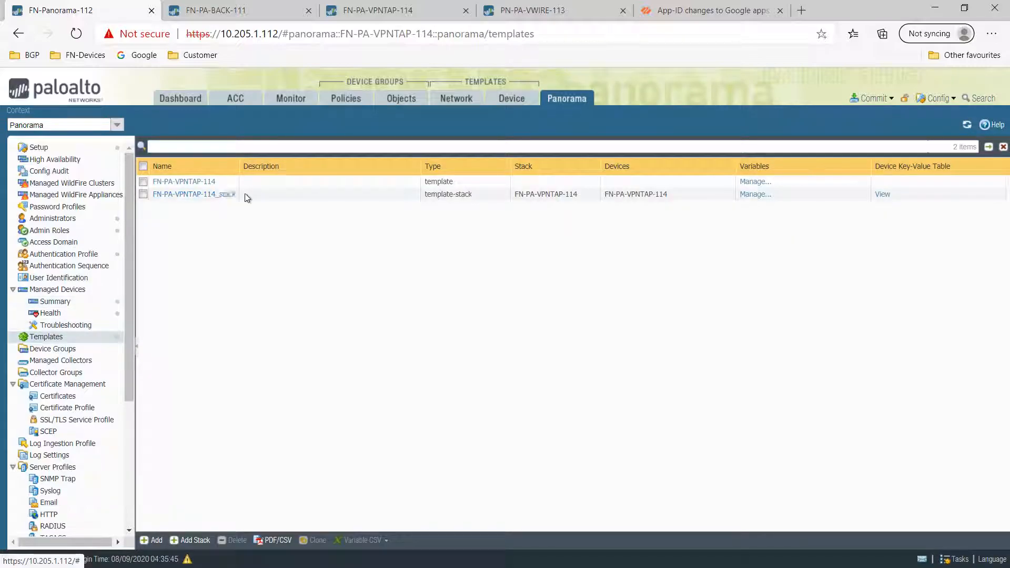
left_click(245, 195)
left_click(52, 349)
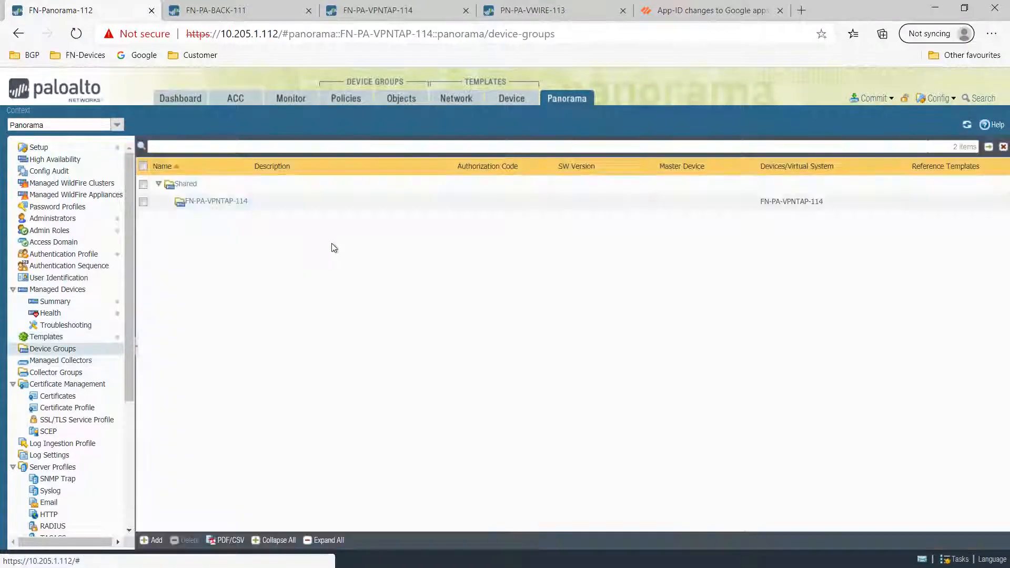